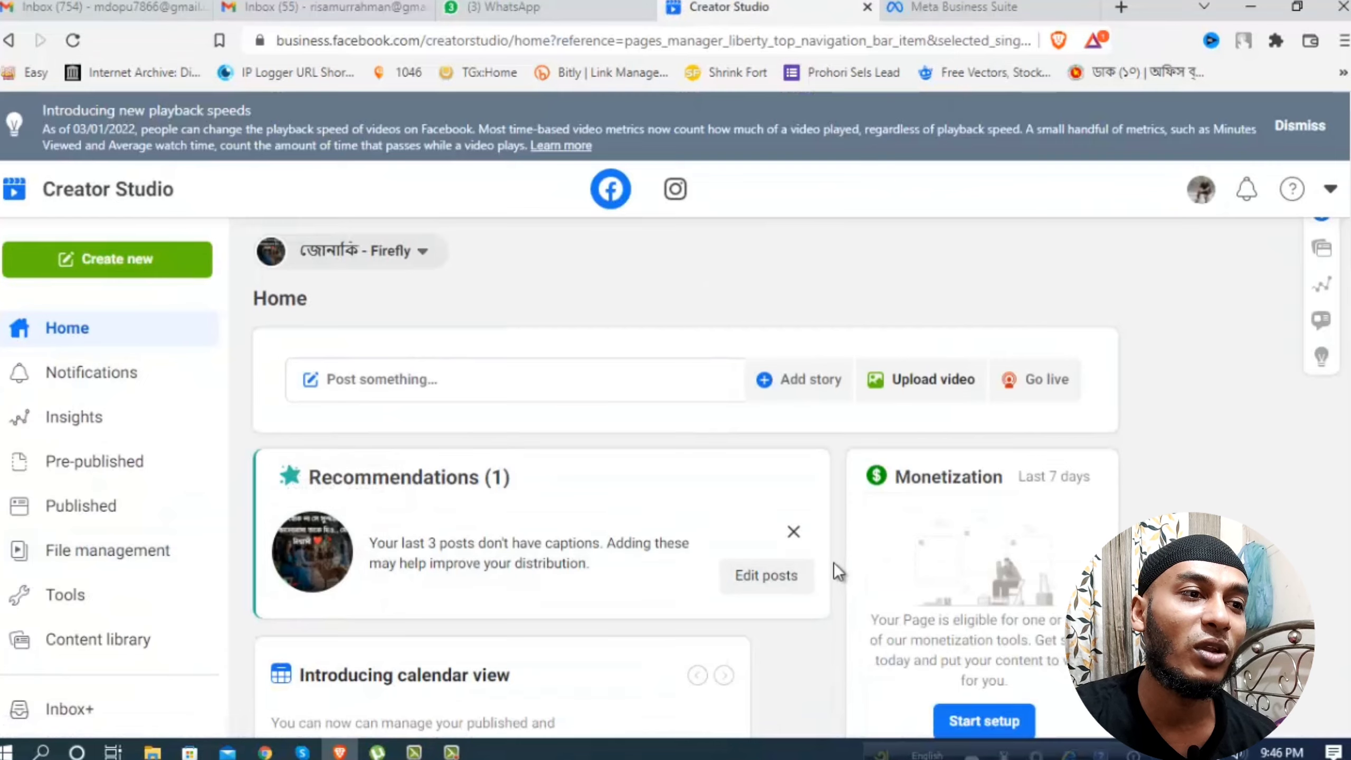
- Open the insights of the newest video post under Recent posts and examine its viewer activity, watch sources and audience engagement
{"action": "scroll", "coordinate": [832, 559], "scroll_direction": "down", "scroll_amount": 6}
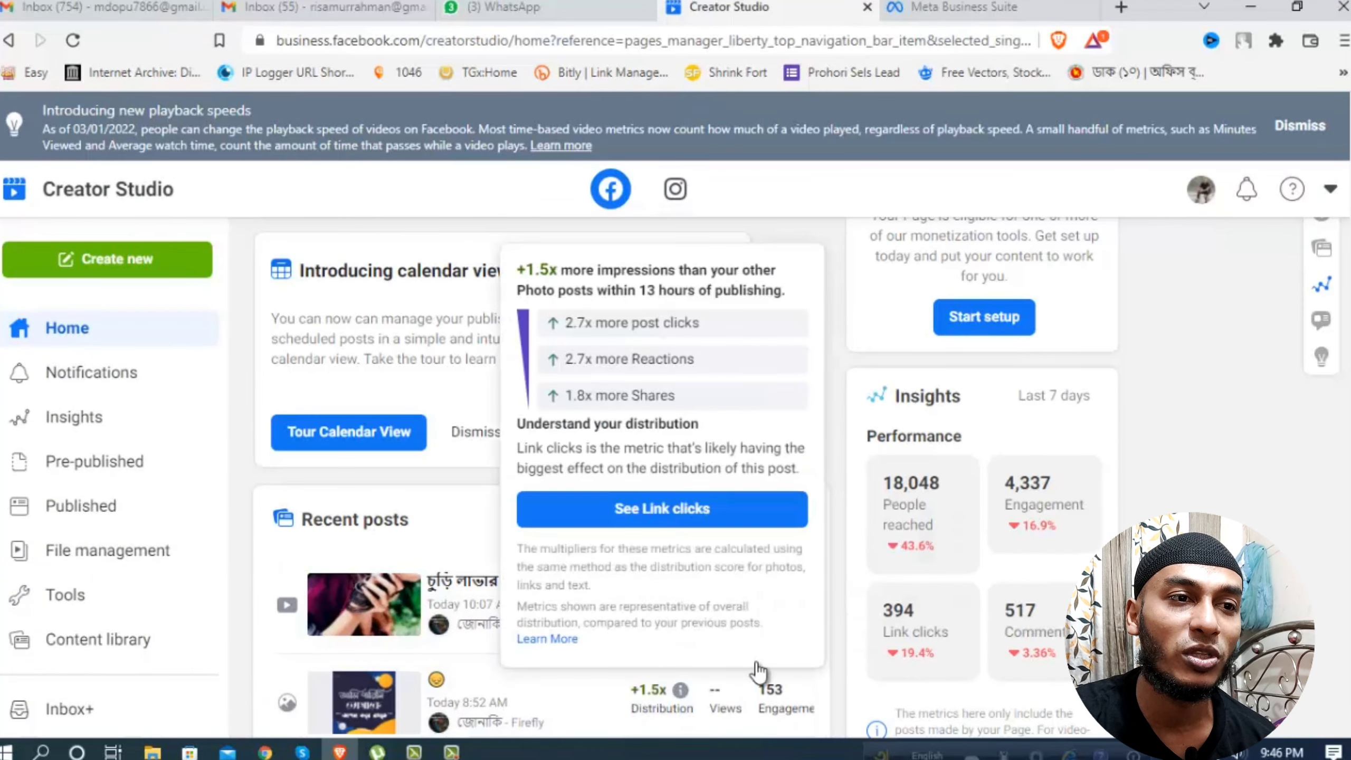
{"action": "scroll", "coordinate": [591, 625], "scroll_direction": "down", "scroll_amount": 2}
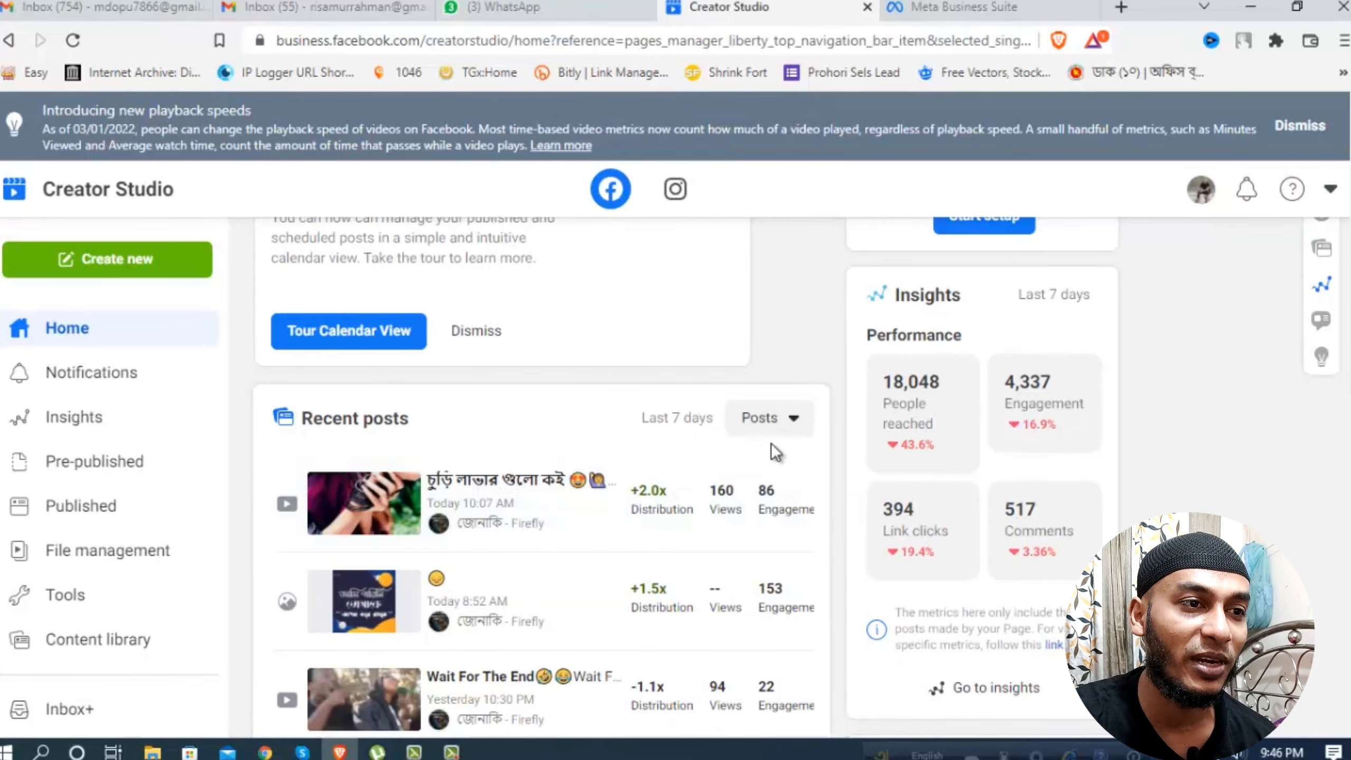
{"action": "left_click", "coordinate": [495, 492]}
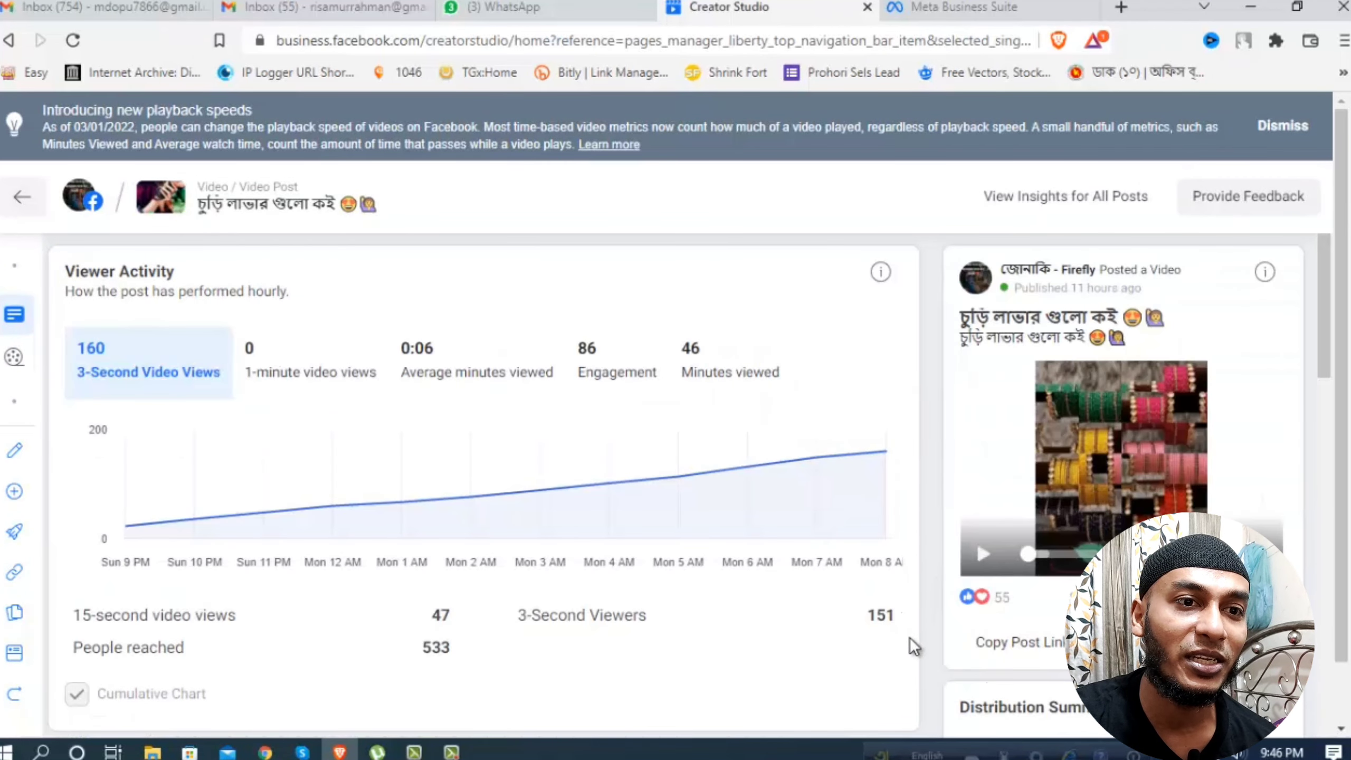
{"action": "left_click_drag", "start_coordinate": [1329, 338], "coordinate": [1336, 486]}
- Open the boost setup for this video post, review its goal, button, estimated results and payment sections, and close it
{"action": "mouse_move", "coordinate": [24, 533]}
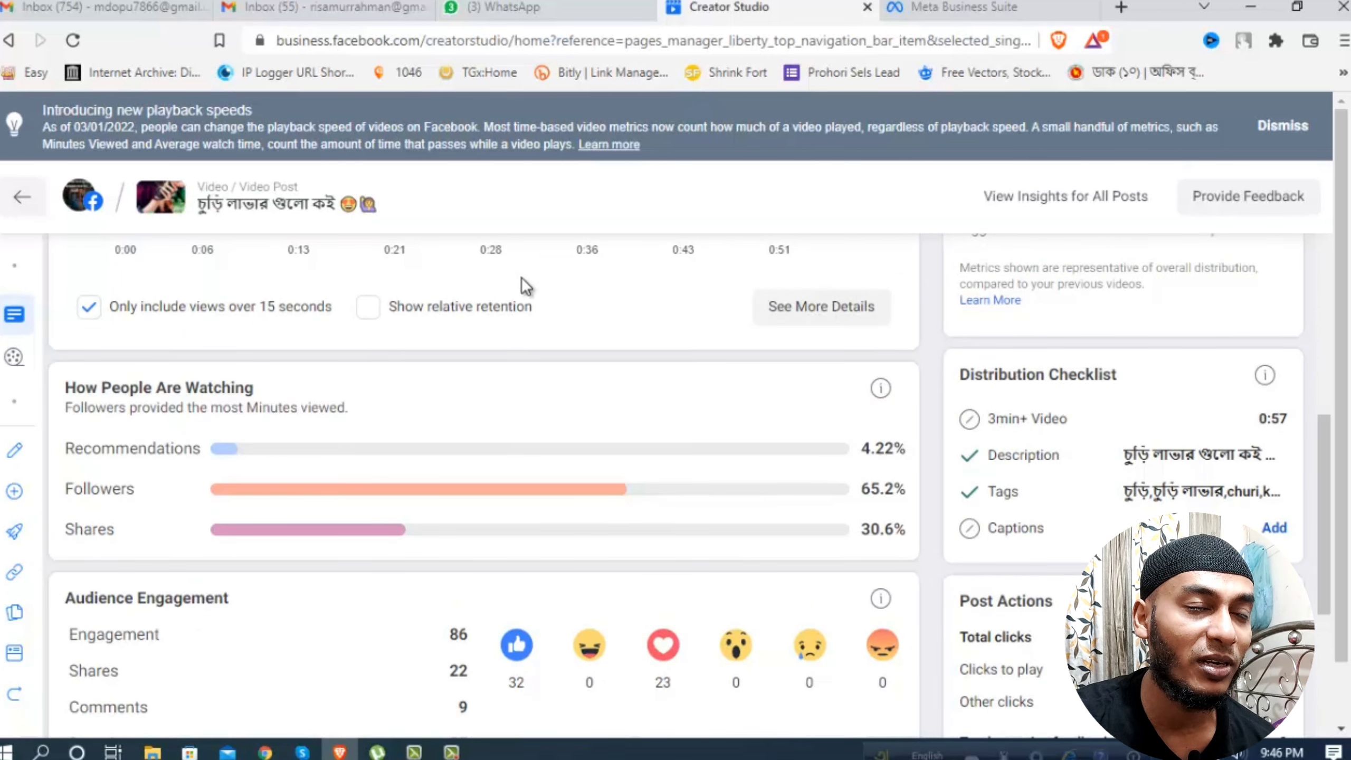
{"action": "left_click", "coordinate": [15, 534]}
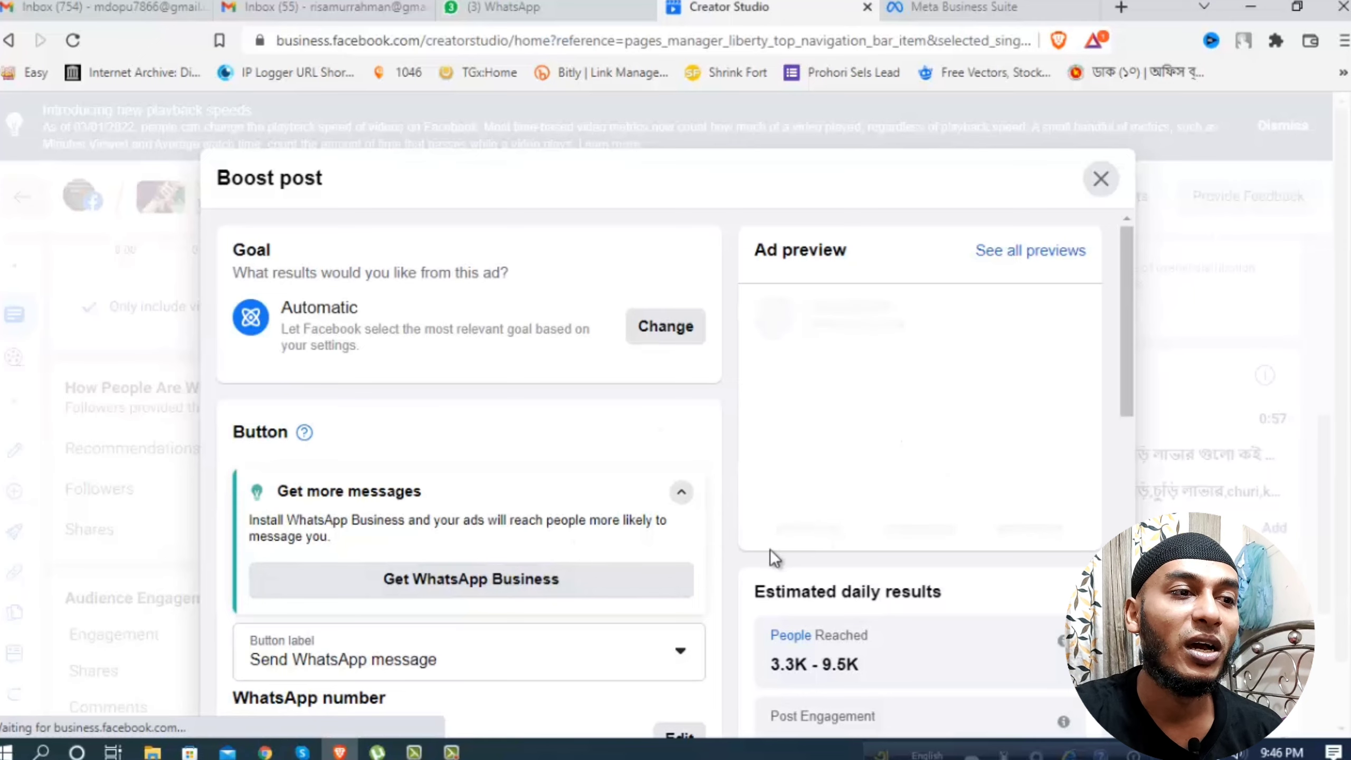
{"action": "scroll", "coordinate": [728, 615], "scroll_direction": "down", "scroll_amount": 3}
{"action": "scroll", "coordinate": [729, 618], "scroll_direction": "down", "scroll_amount": 4}
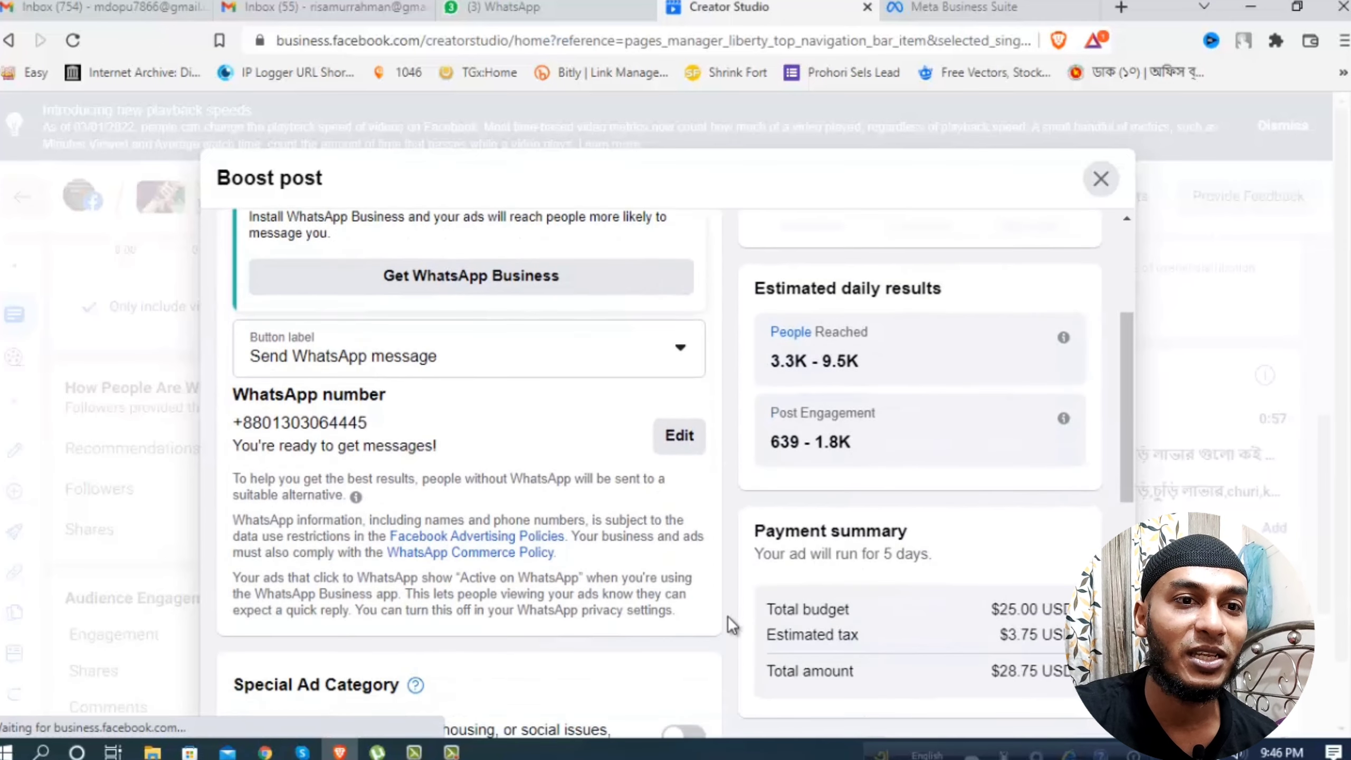
{"action": "scroll", "coordinate": [728, 617], "scroll_direction": "up", "scroll_amount": 3}
{"action": "scroll", "coordinate": [732, 624], "scroll_direction": "up", "scroll_amount": 2}
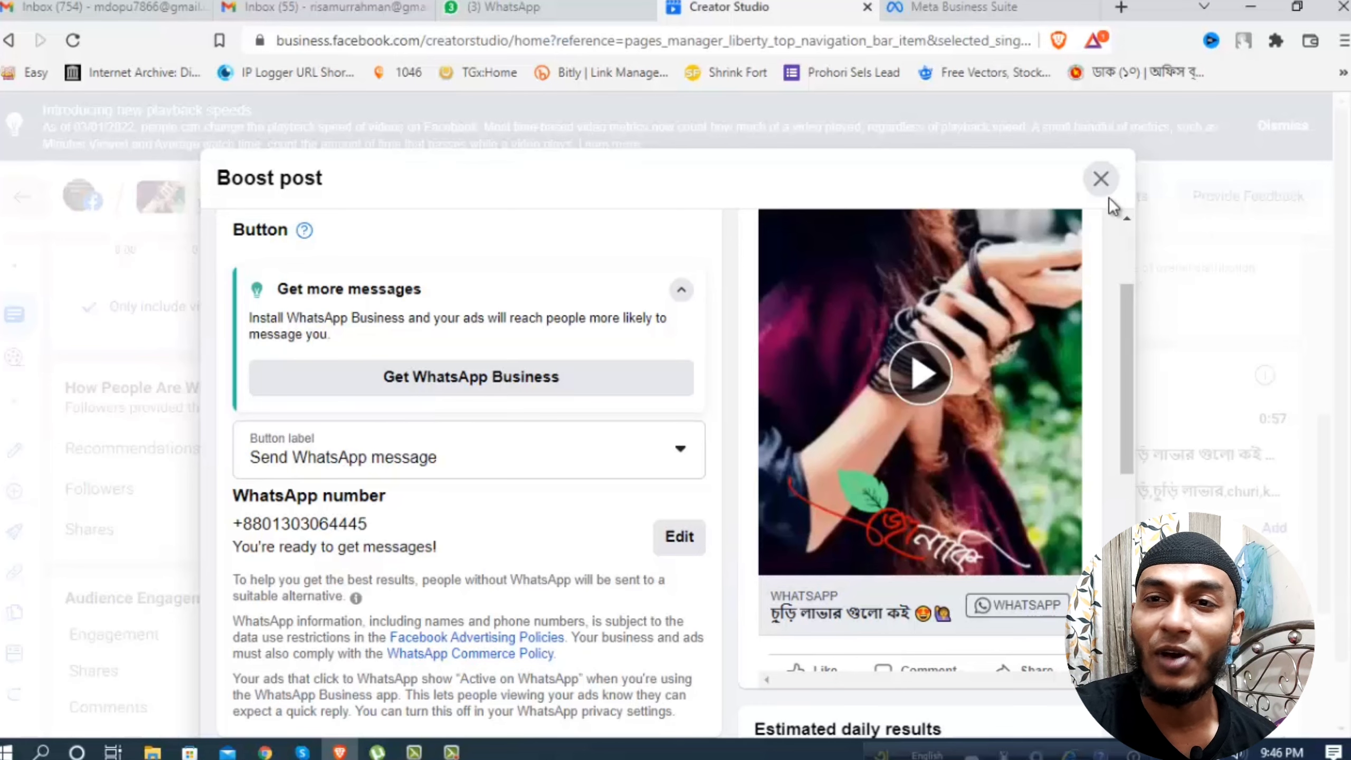
{"action": "left_click", "coordinate": [1101, 179]}
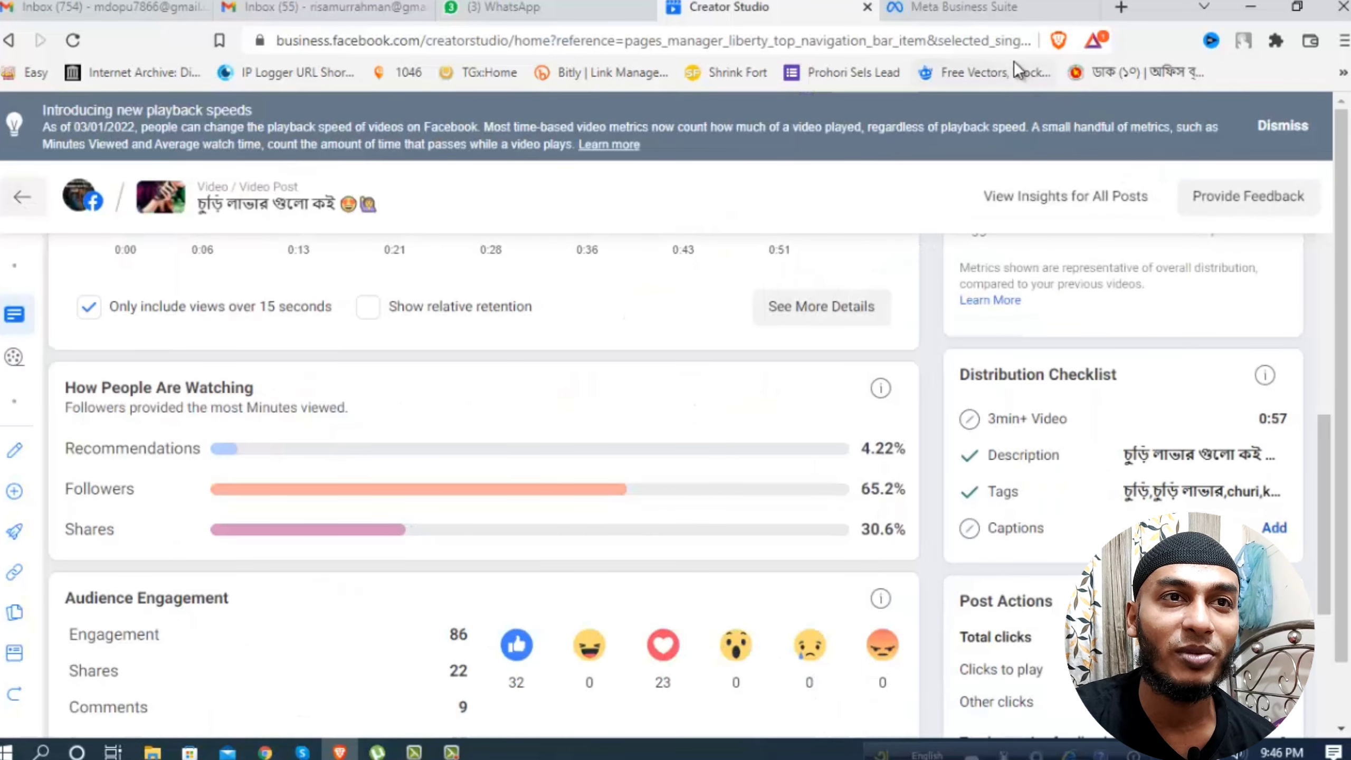
- Switch to the Meta Business Suite page and load its home page at business.facebook.com
{"action": "left_click", "coordinate": [973, 8]}
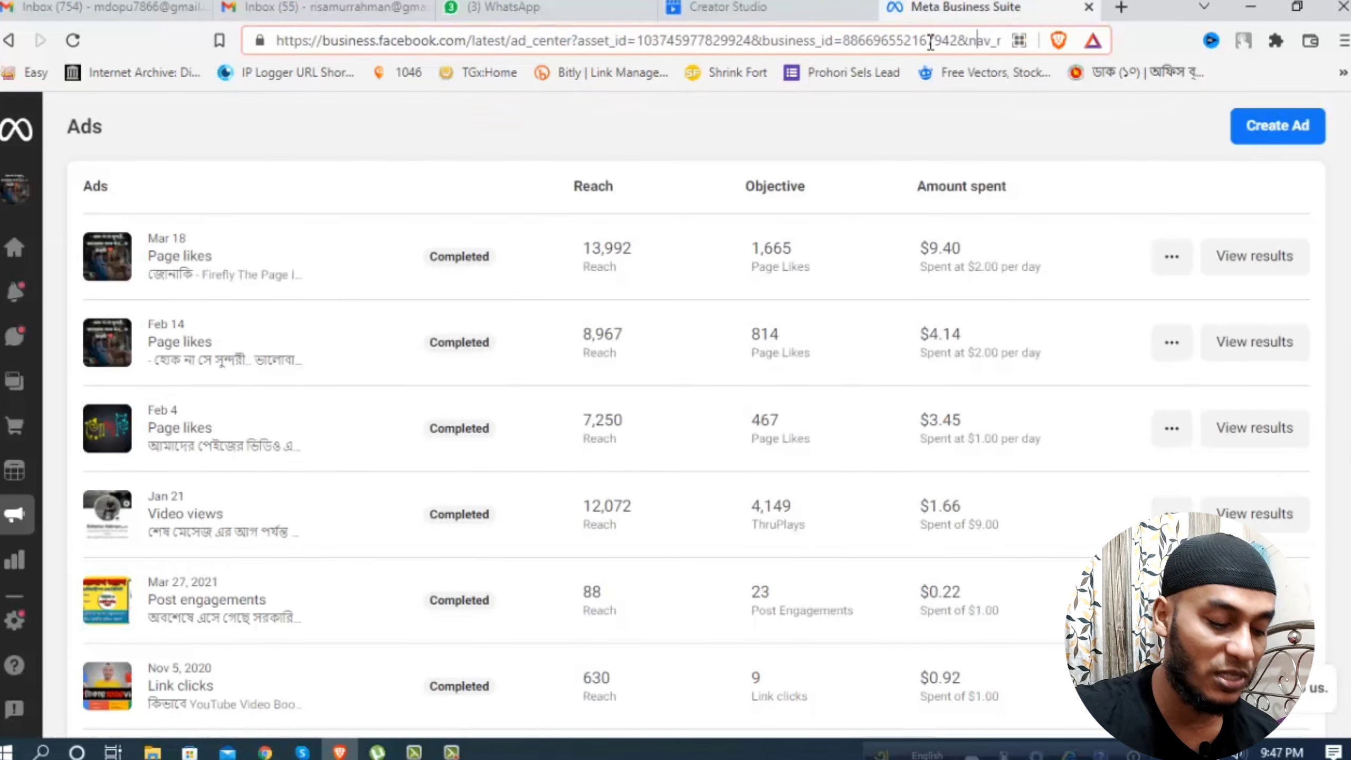
{"action": "double_click", "coordinate": [947, 48]}
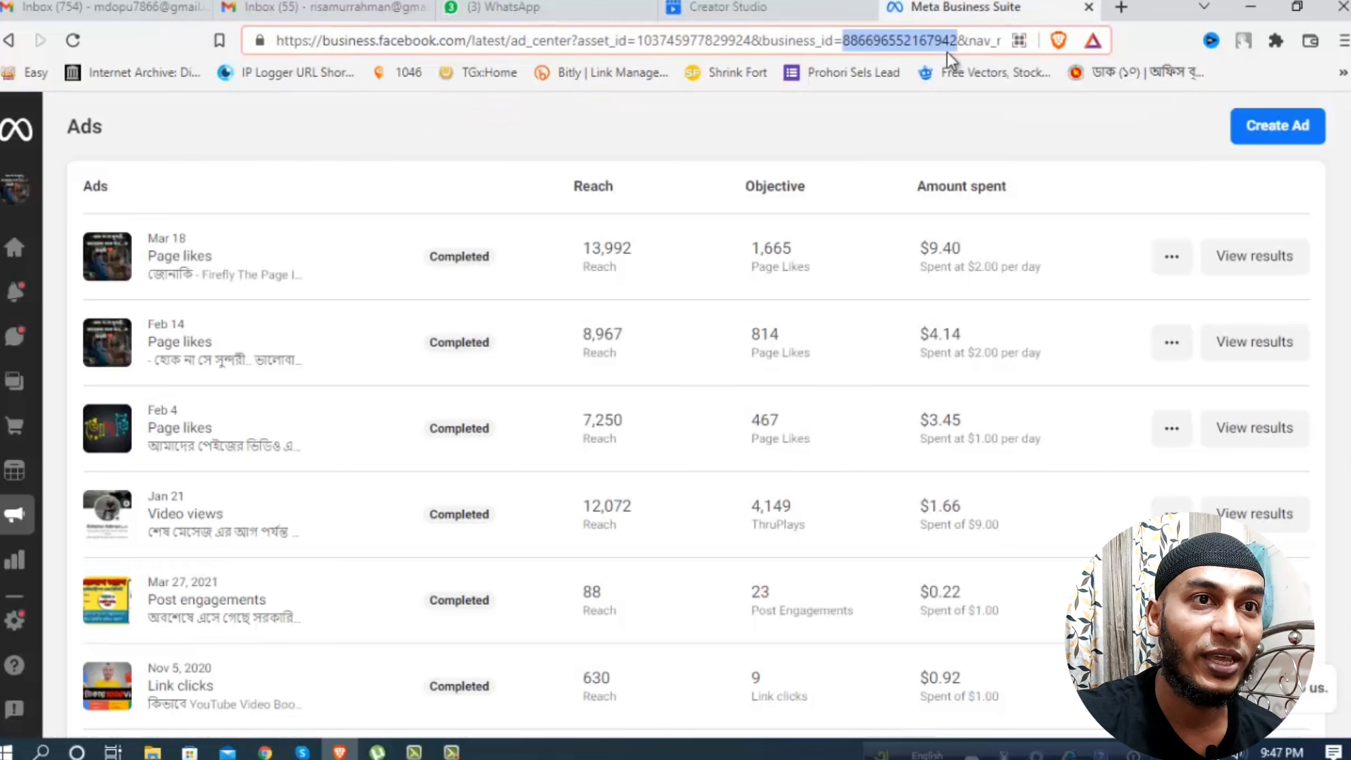
{"action": "key", "text": "ctrl+a"}
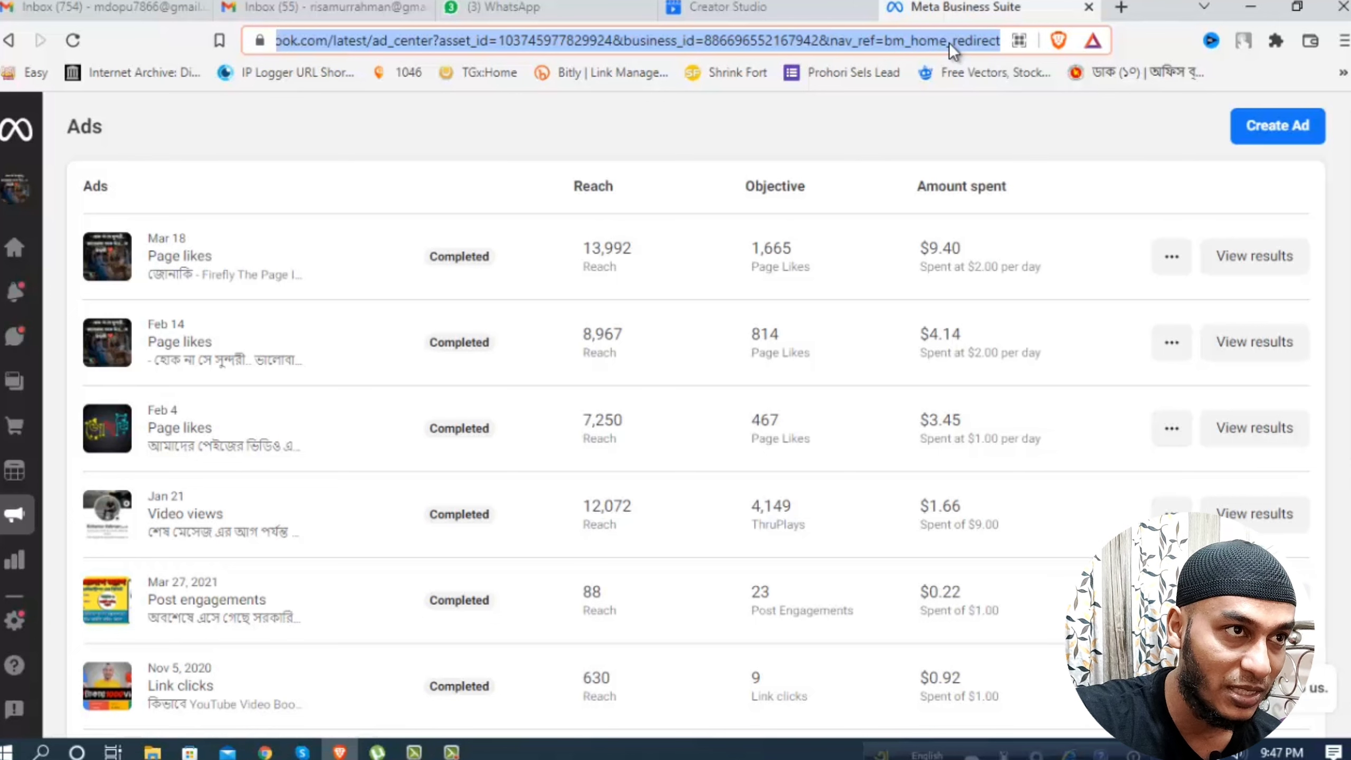
{"action": "type", "text": "bu"}
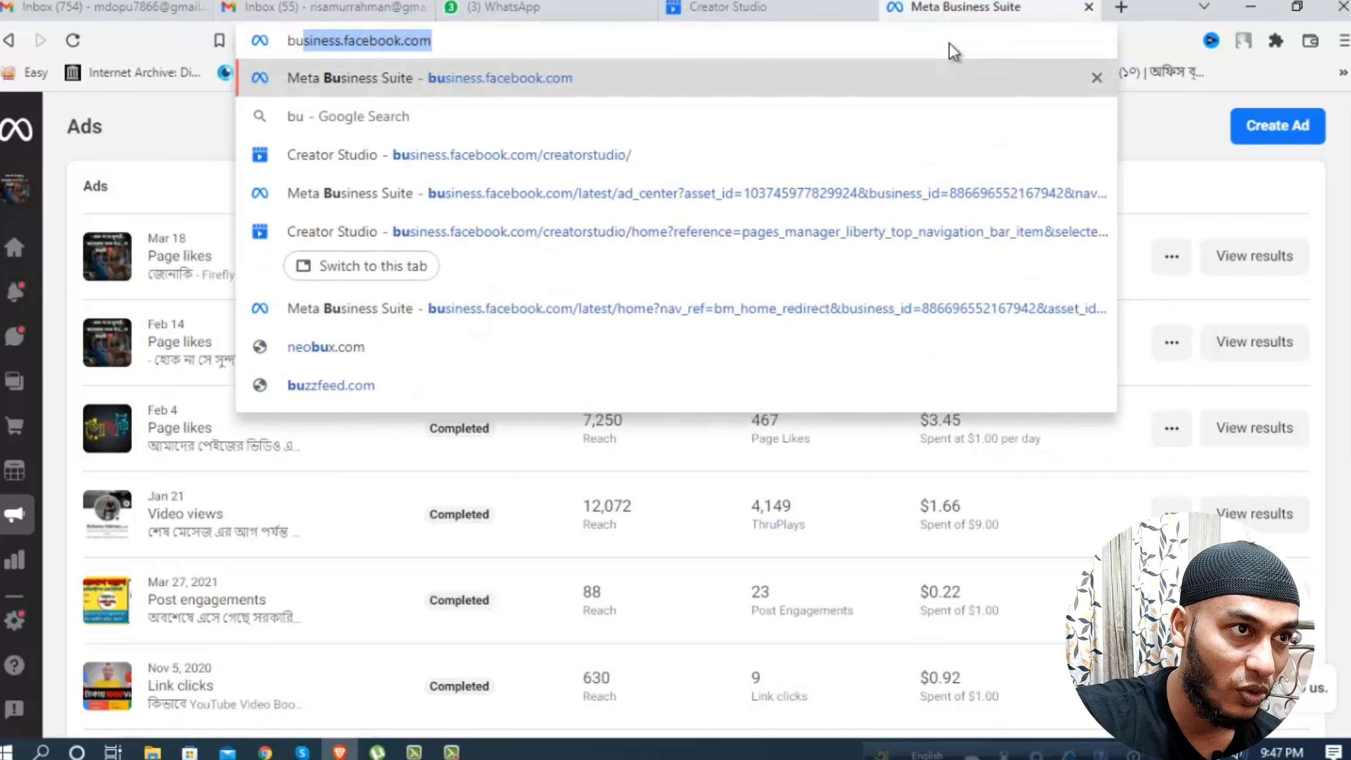
{"action": "type", "text": "s"}
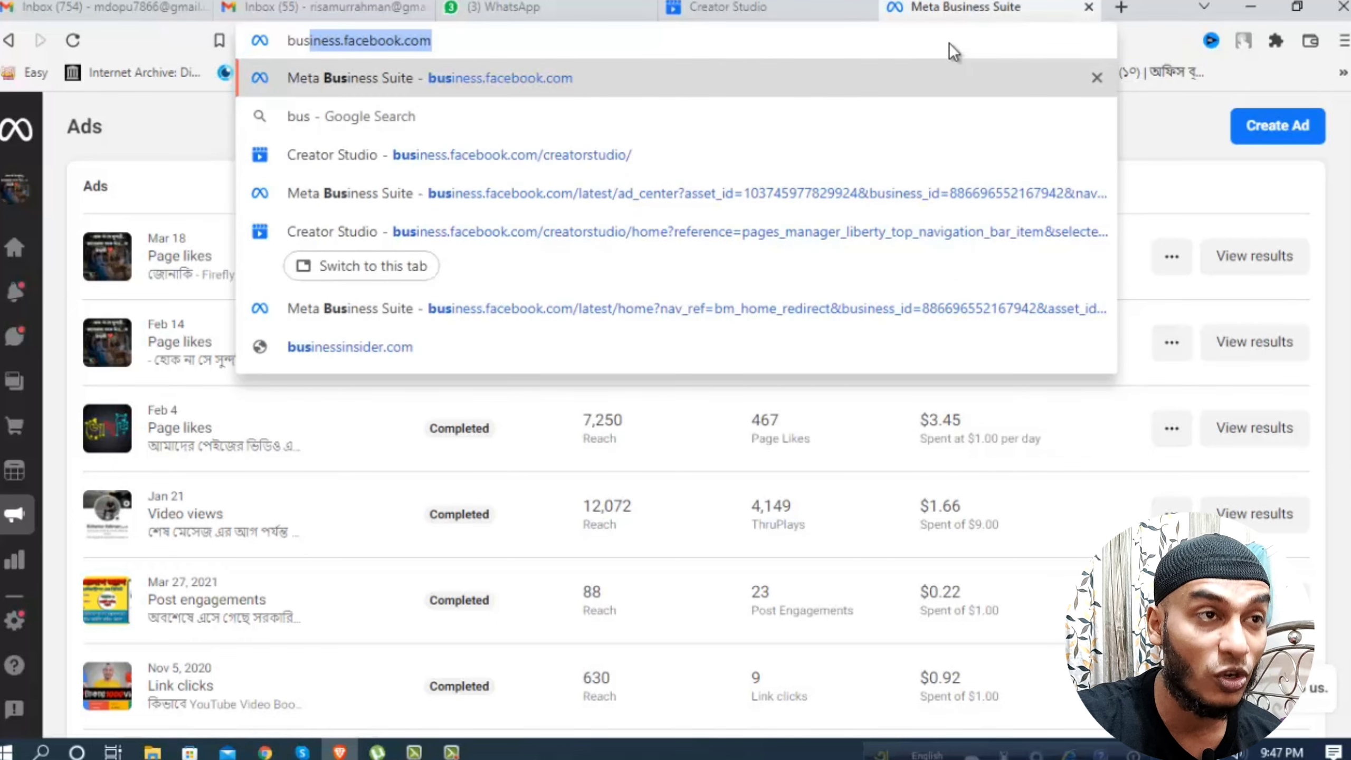
{"action": "key", "text": "Return"}
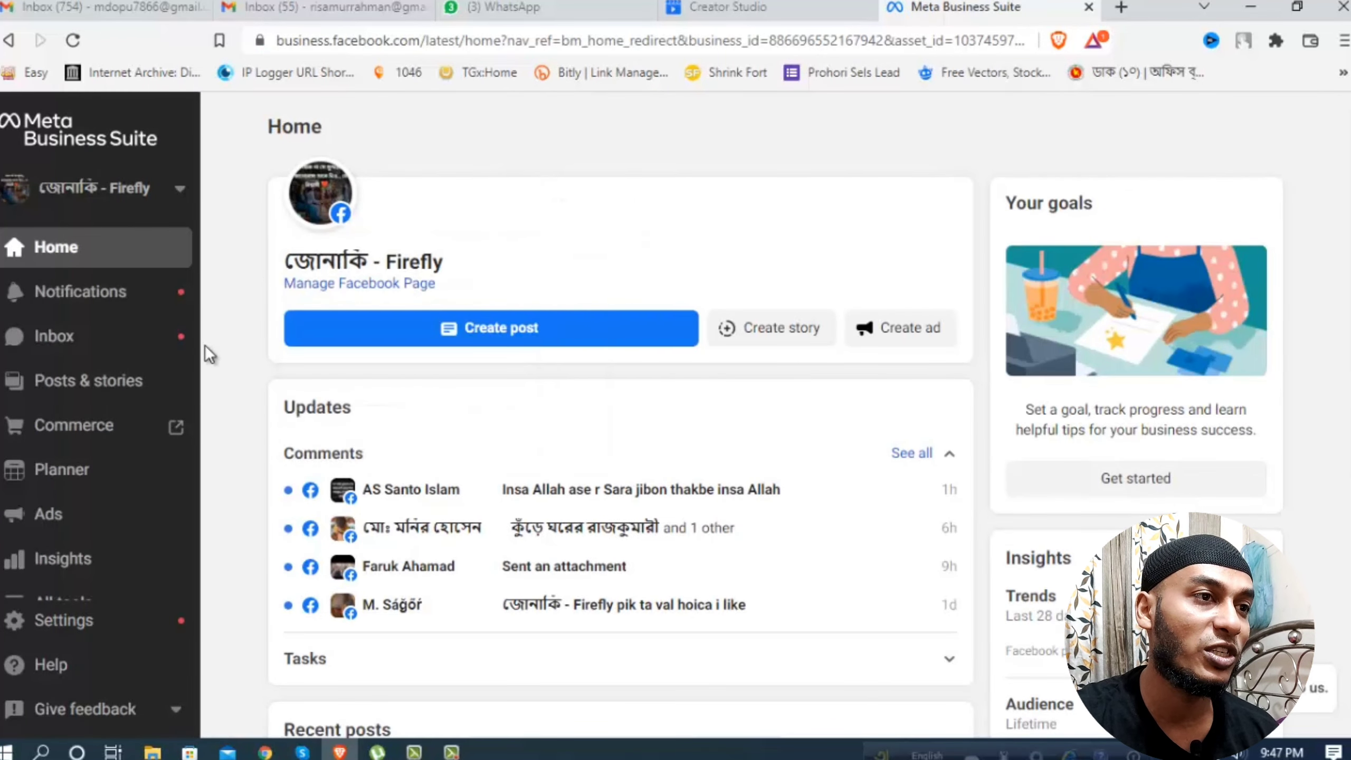
- Start a new ad from the Ads section, review the available goals, and choose Promote your Page
{"action": "left_click", "coordinate": [49, 513]}
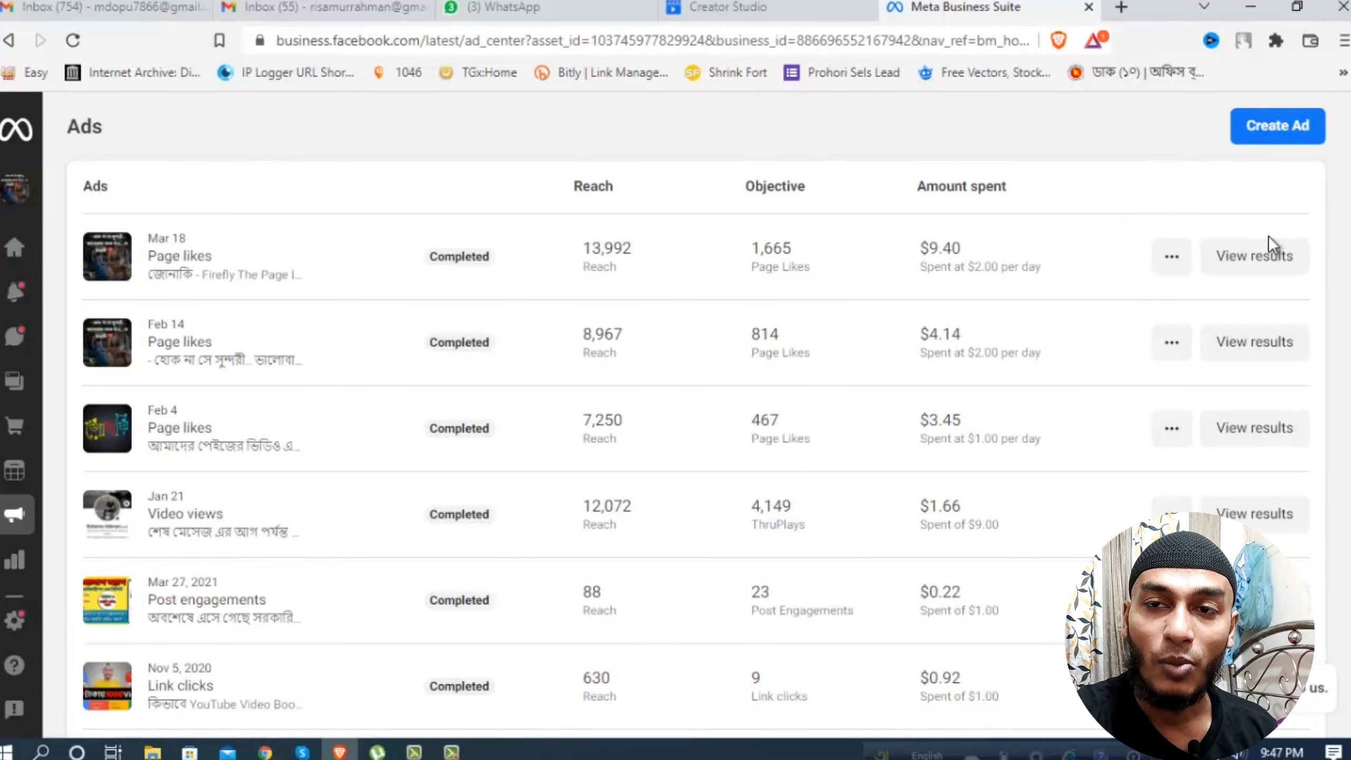
{"action": "left_click", "coordinate": [1273, 123]}
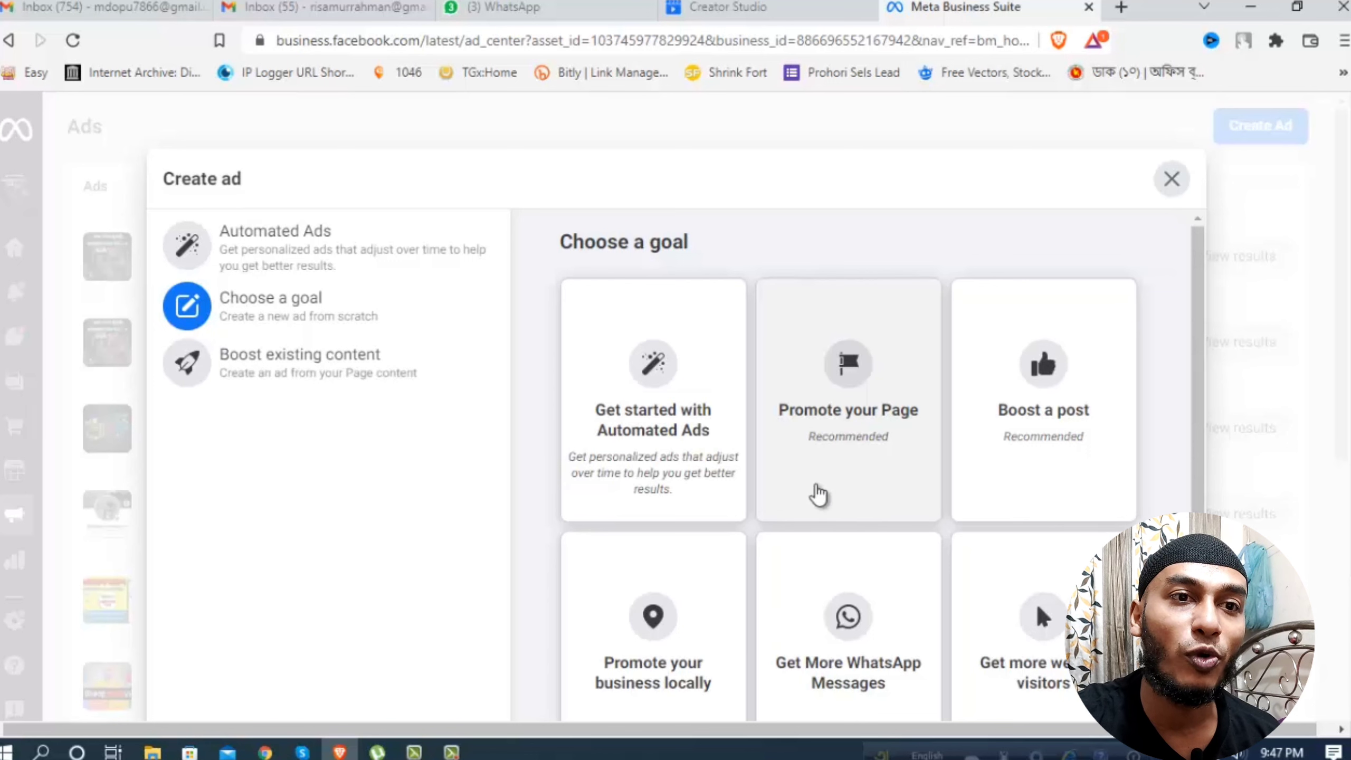
{"action": "scroll", "coordinate": [923, 458], "scroll_direction": "down", "scroll_amount": 2}
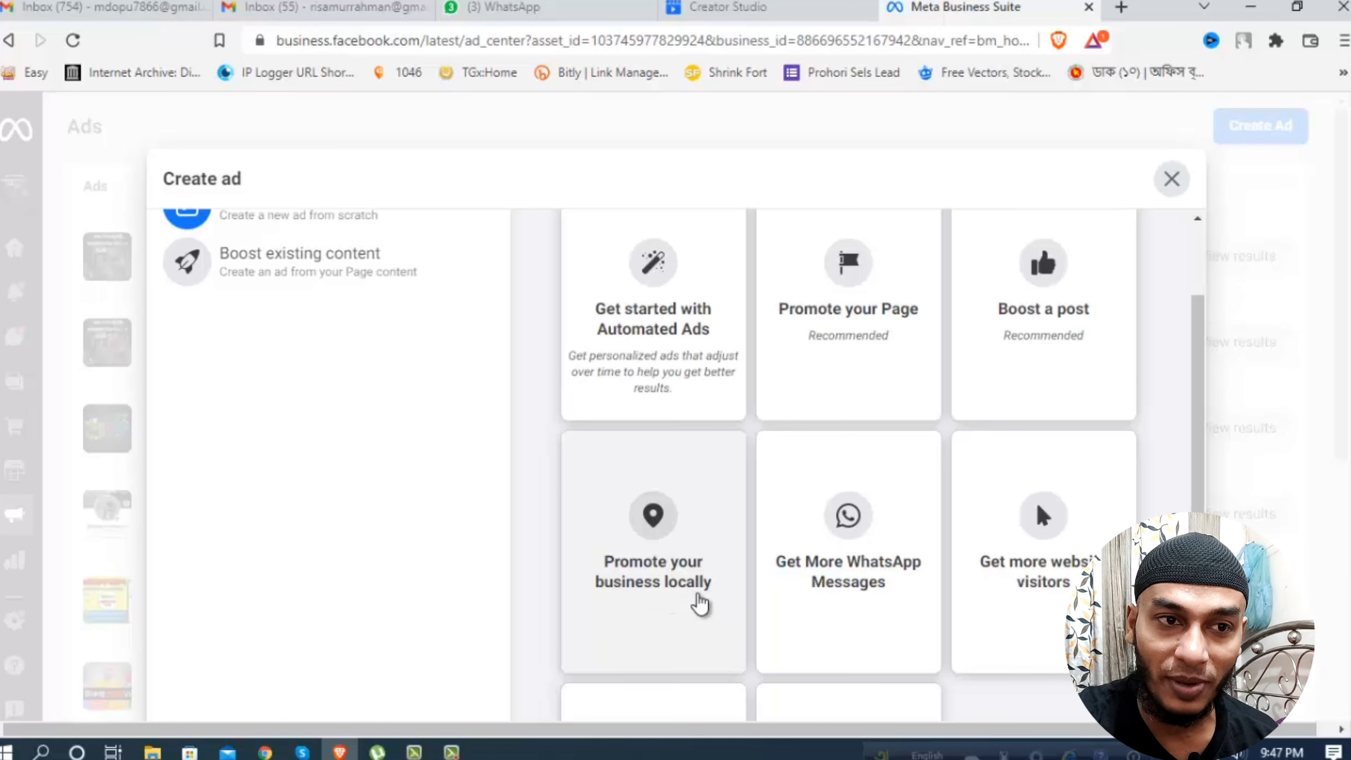
{"action": "scroll", "coordinate": [893, 604], "scroll_direction": "down", "scroll_amount": 2}
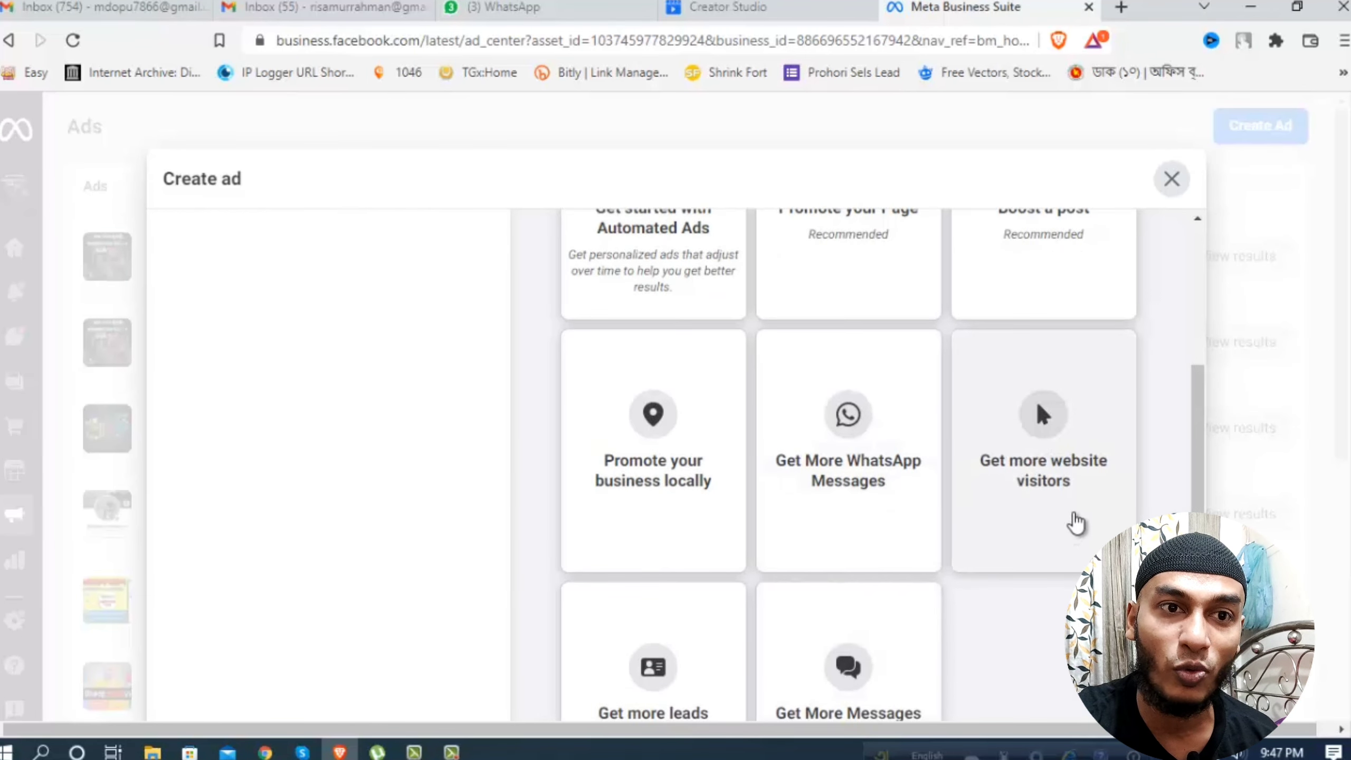
{"action": "scroll", "coordinate": [904, 569], "scroll_direction": "down", "scroll_amount": 1}
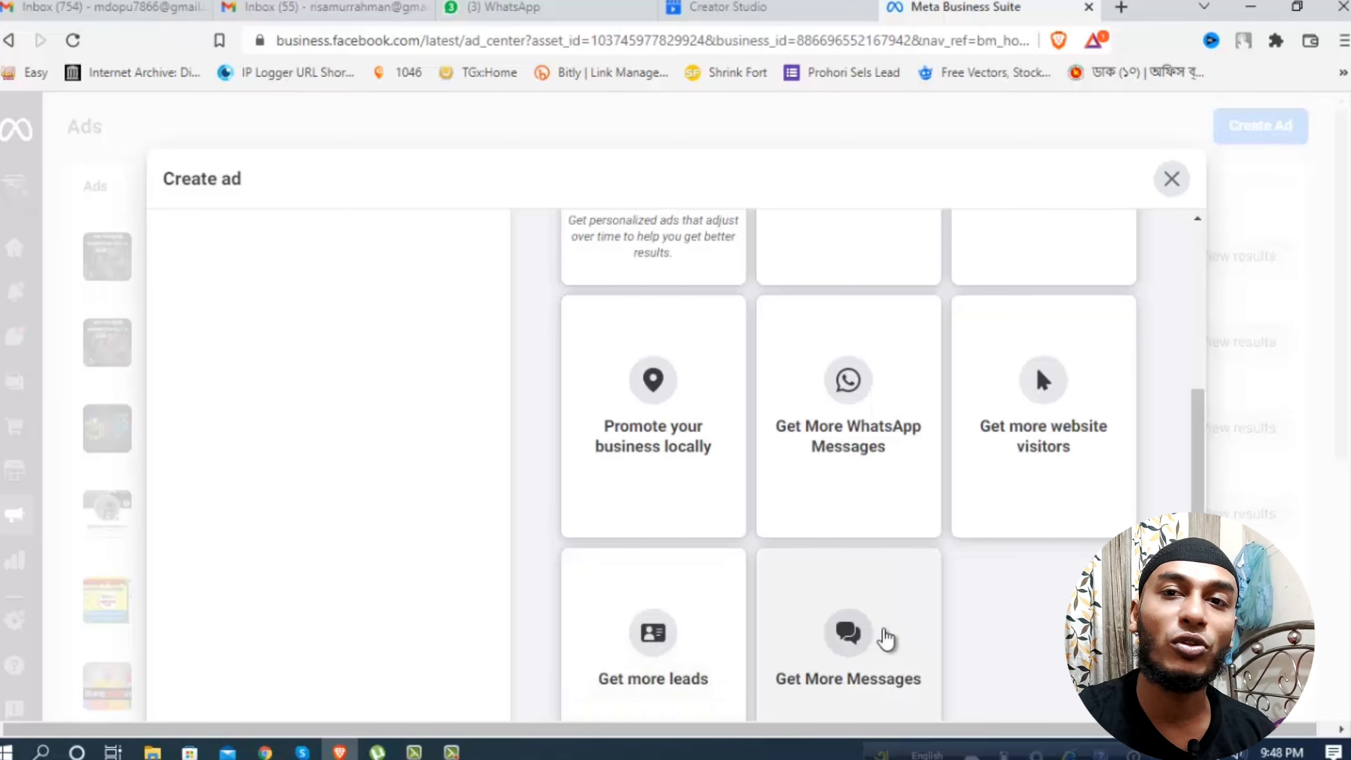
{"action": "scroll", "coordinate": [994, 596], "scroll_direction": "up", "scroll_amount": 4}
{"action": "scroll", "coordinate": [997, 600], "scroll_direction": "up", "scroll_amount": 1}
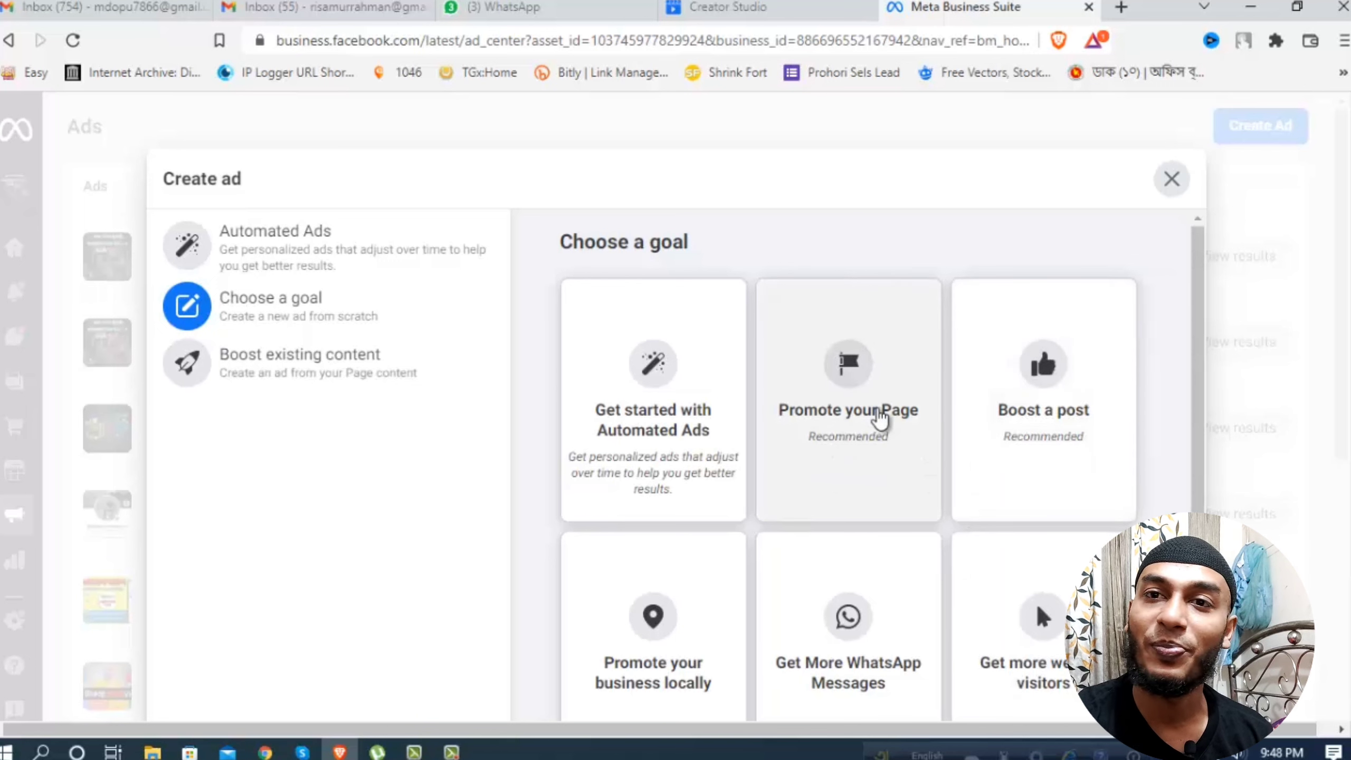
{"action": "left_click", "coordinate": [872, 425]}
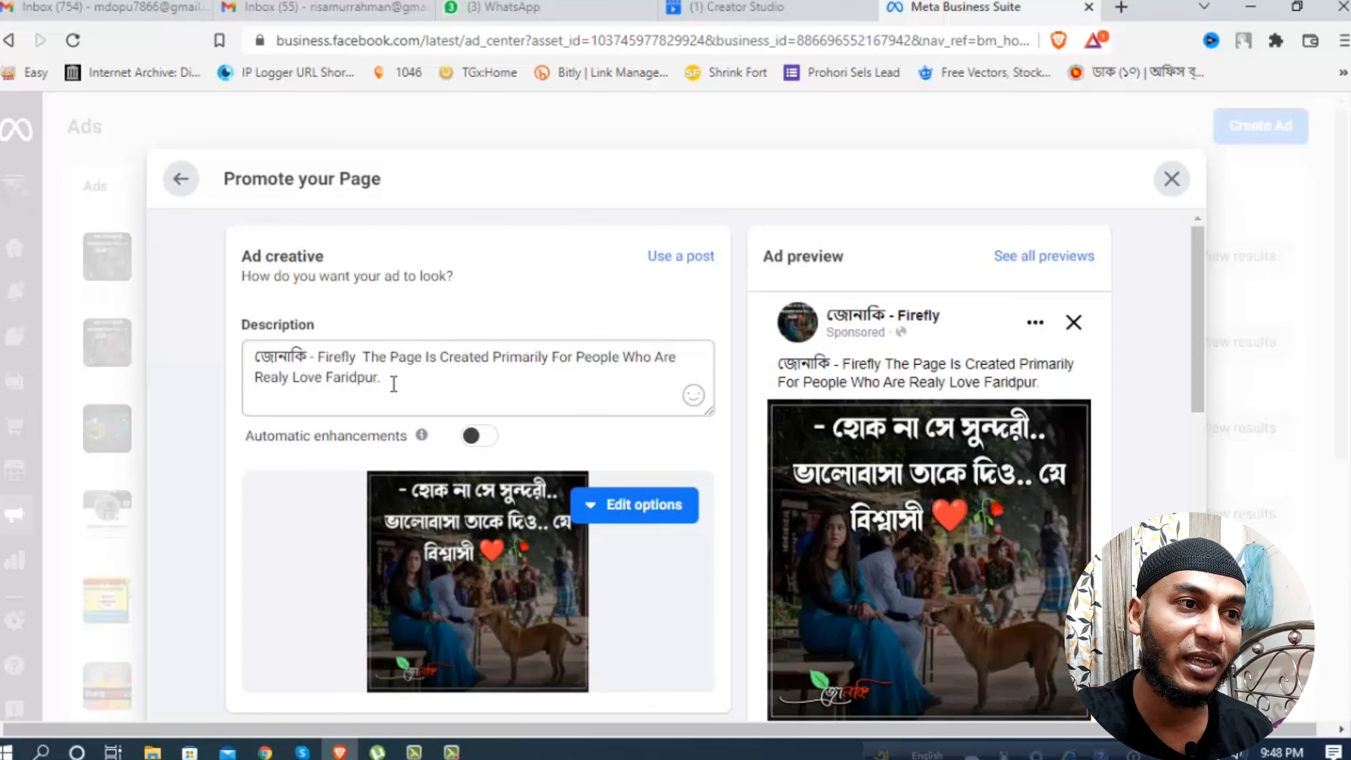
- Shorten the ad description to "জোনাকি - Firefly" by deleting the sentence after the page name
{"action": "scroll", "coordinate": [591, 423], "scroll_direction": "down", "scroll_amount": 8}
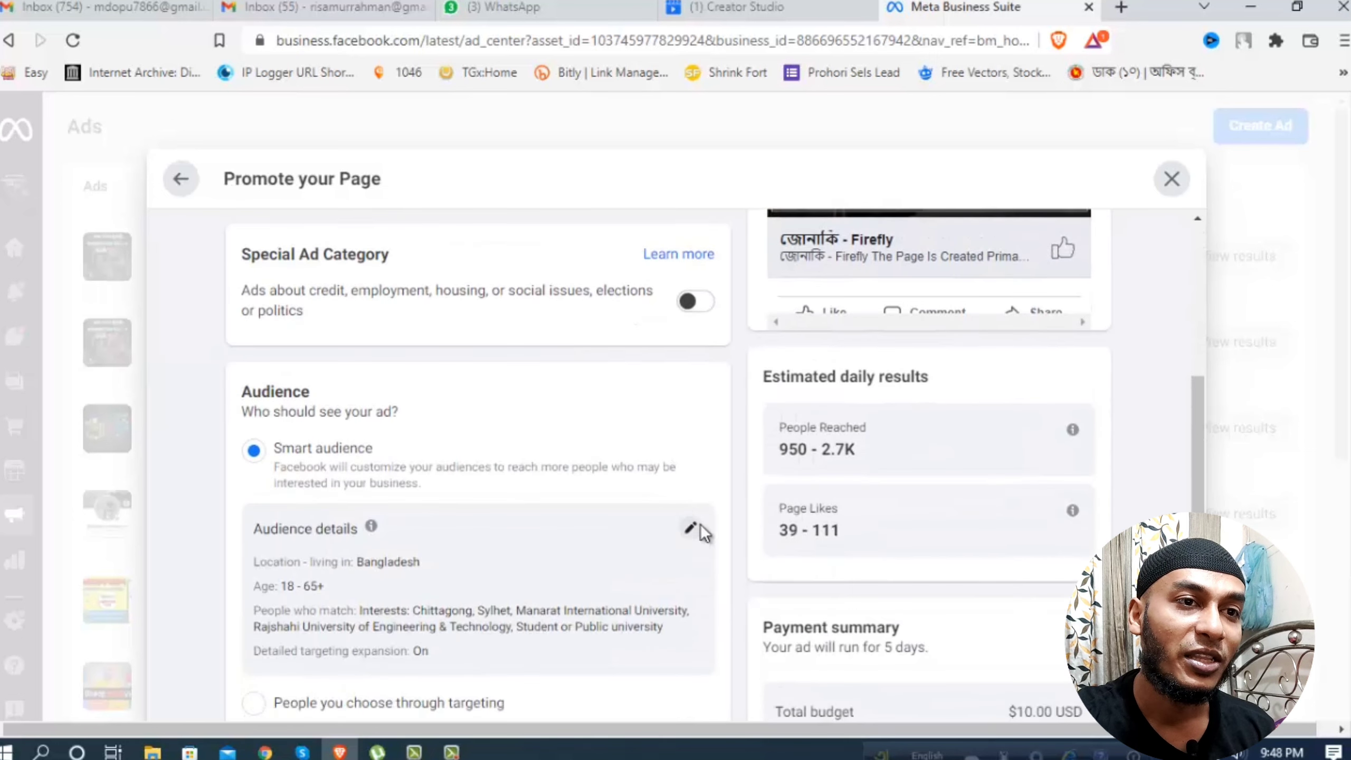
{"action": "scroll", "coordinate": [777, 501], "scroll_direction": "up", "scroll_amount": 8}
{"action": "left_click_drag", "start_coordinate": [386, 378], "coordinate": [361, 360]}
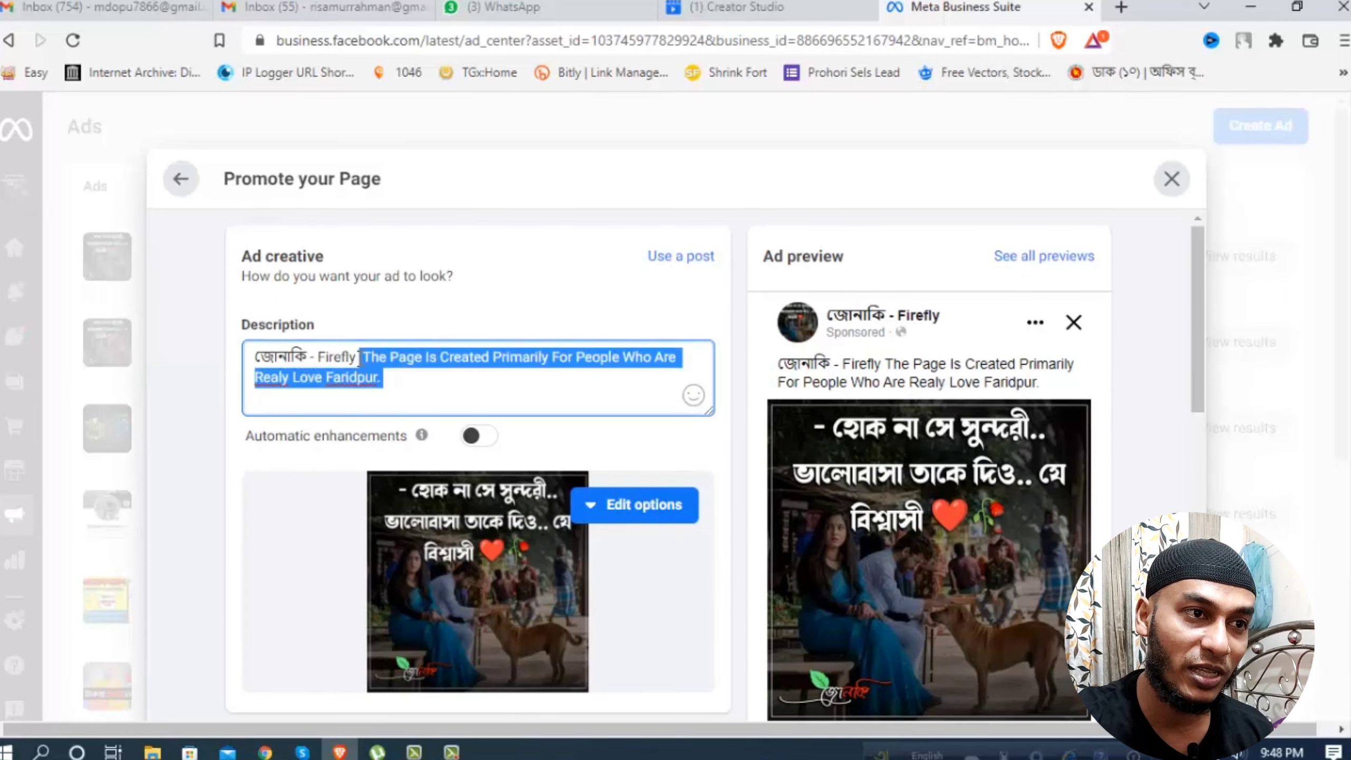
{"action": "left_click", "coordinate": [410, 387]}
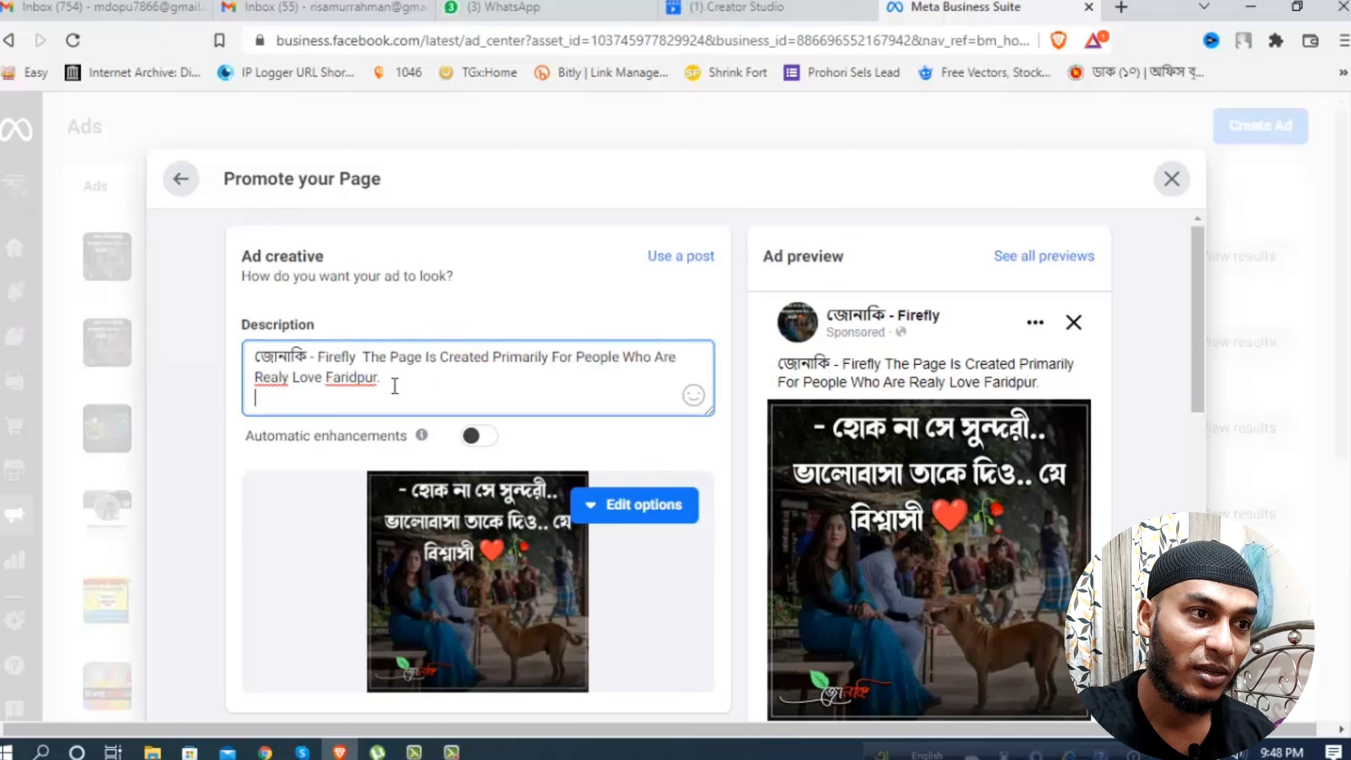
{"action": "left_click_drag", "start_coordinate": [392, 386], "coordinate": [366, 363]}
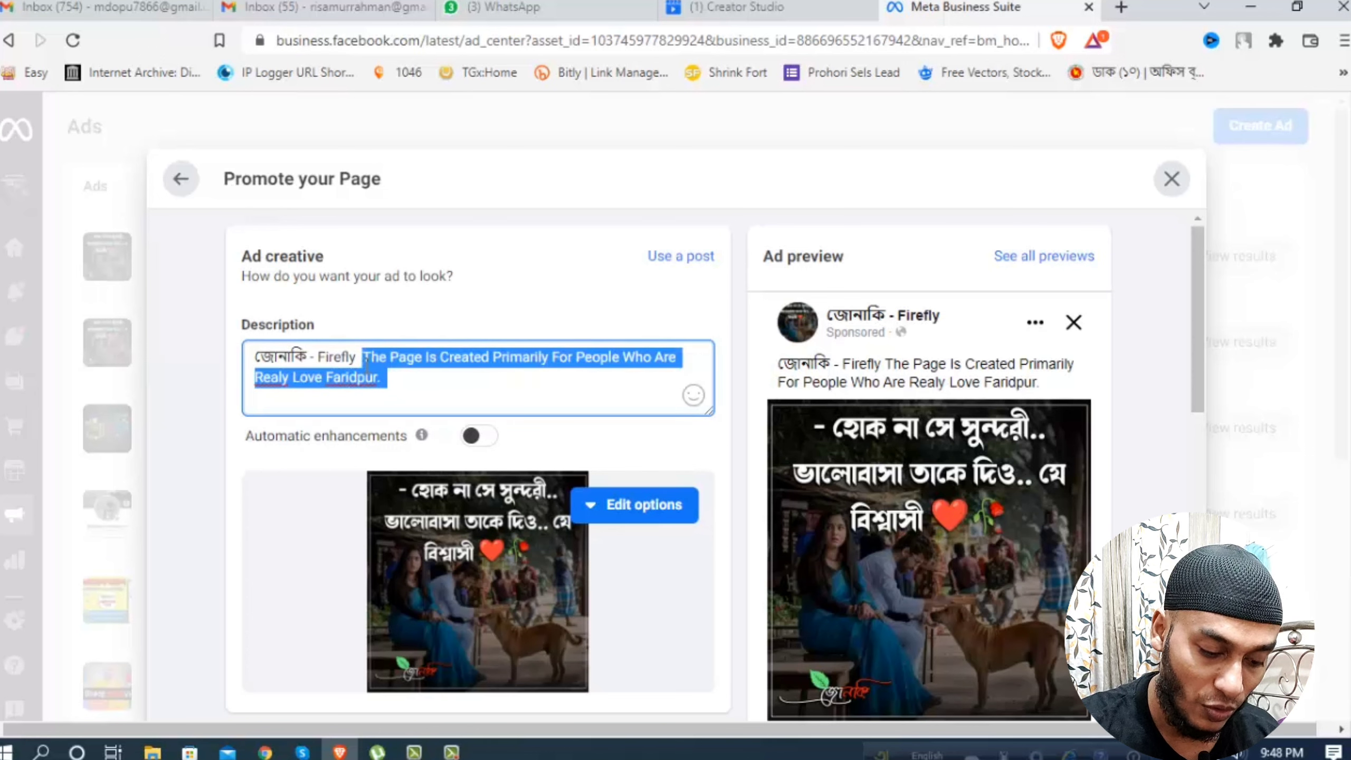
{"action": "key", "text": "BackSpace"}
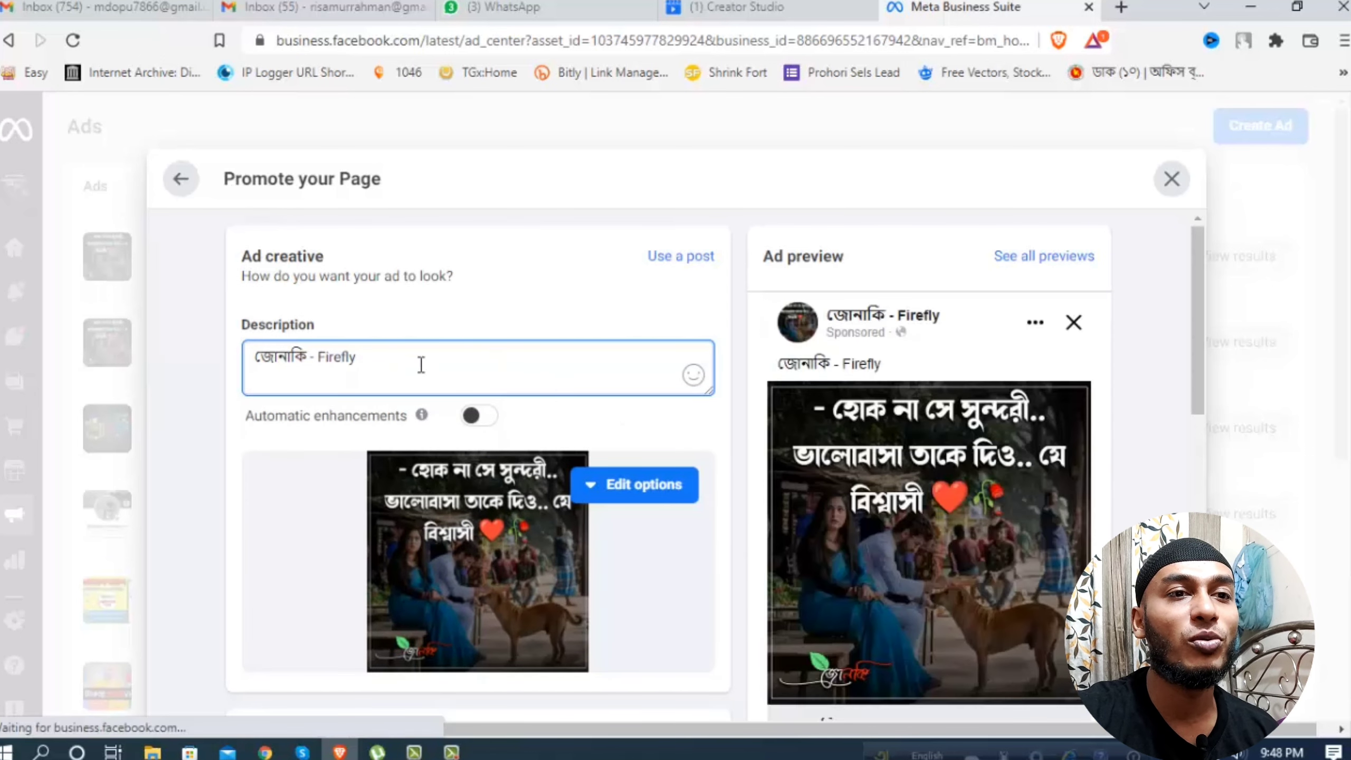
- Open the Smart audience details for editing and set the maximum age to 30
{"action": "scroll", "coordinate": [670, 497], "scroll_direction": "down", "scroll_amount": 4}
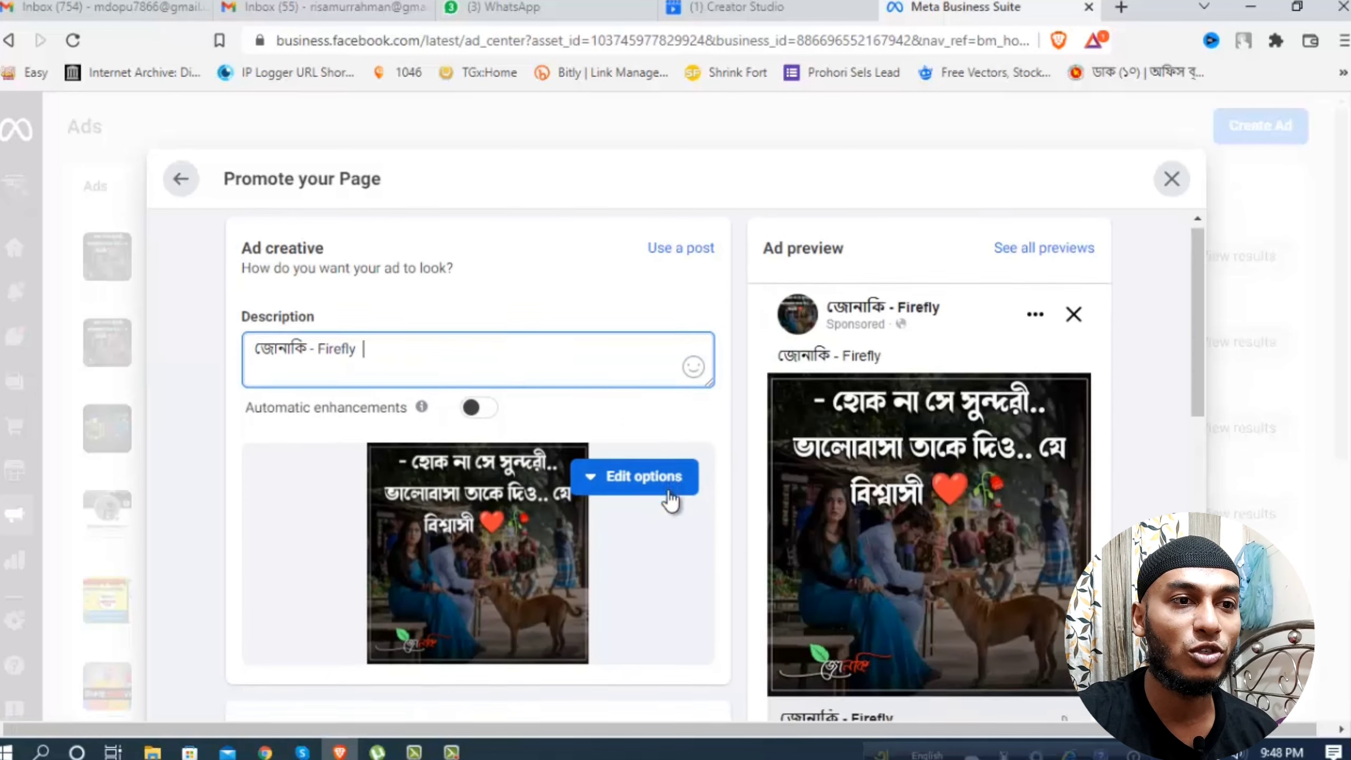
{"action": "scroll", "coordinate": [741, 570], "scroll_direction": "down", "scroll_amount": 2}
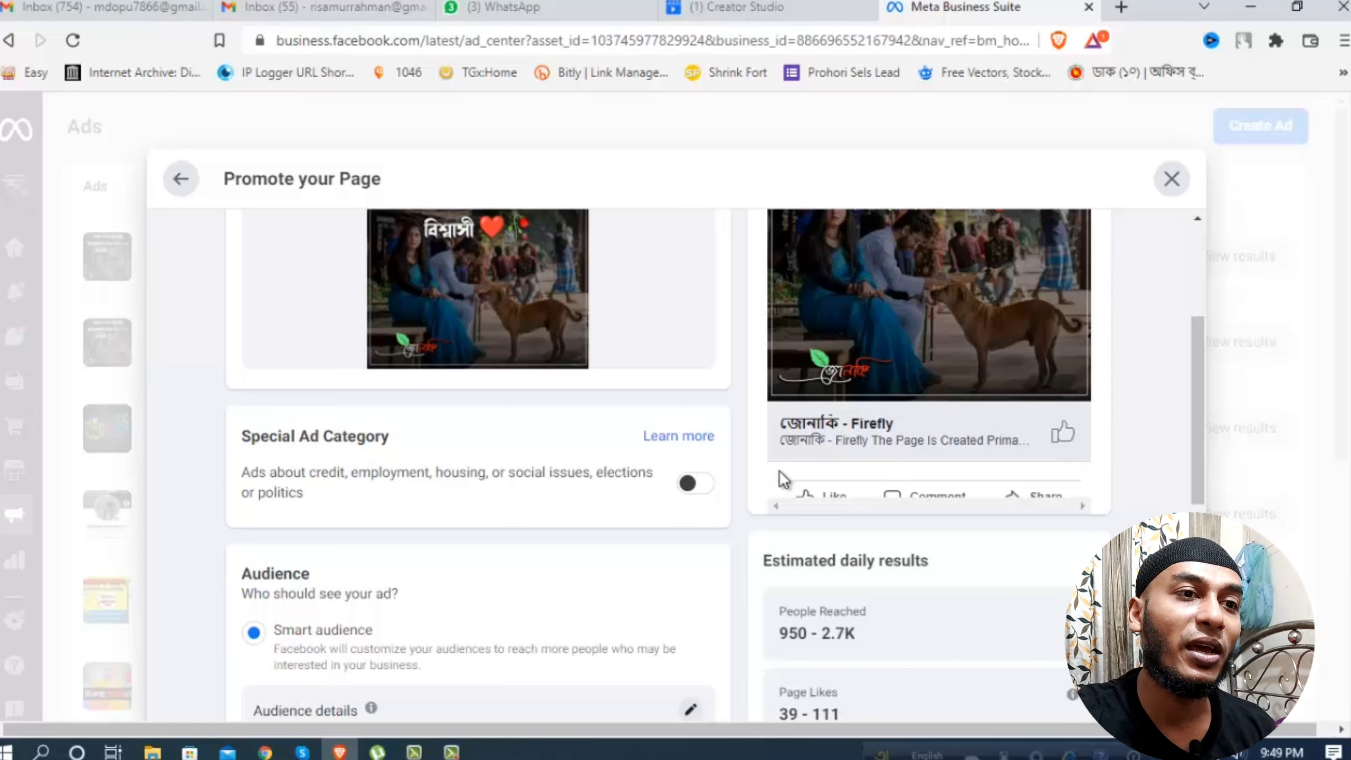
{"action": "scroll", "coordinate": [752, 519], "scroll_direction": "down", "scroll_amount": 4}
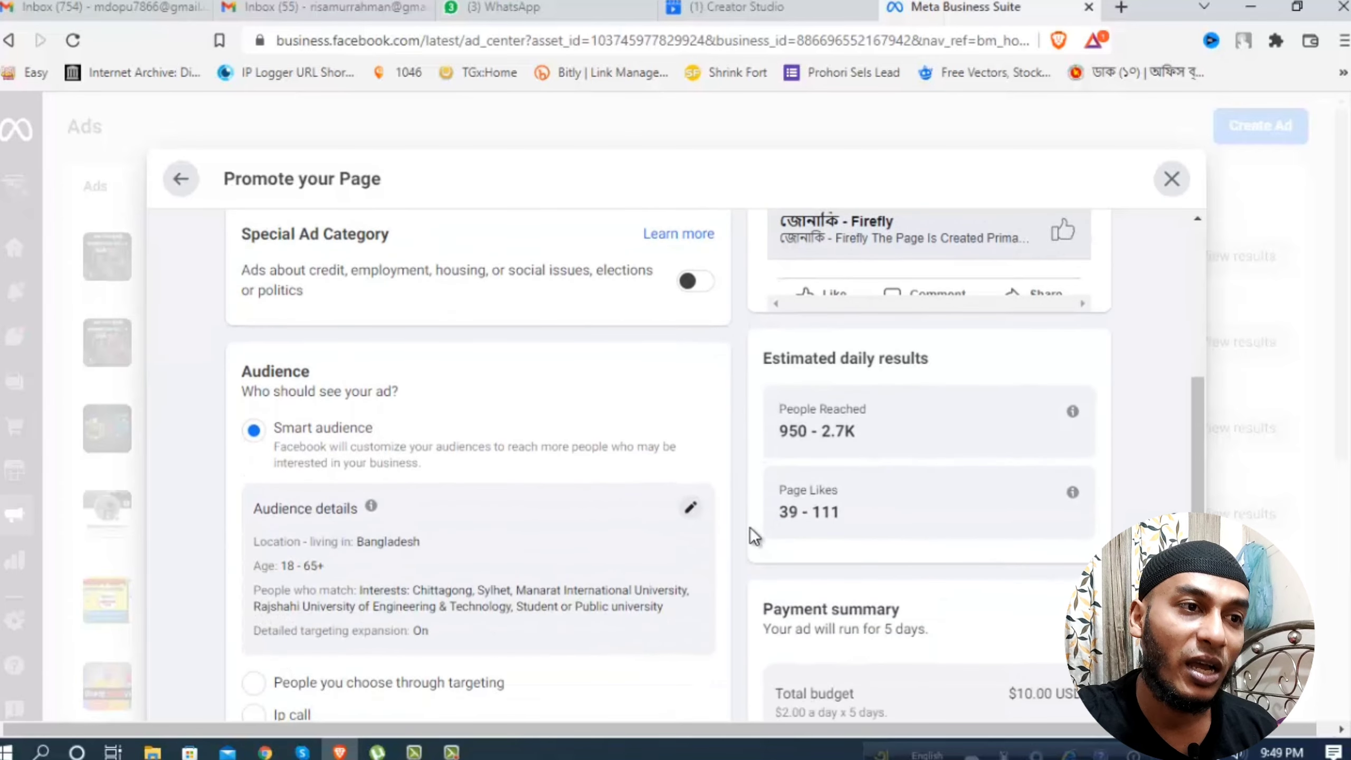
{"action": "scroll", "coordinate": [750, 527], "scroll_direction": "down", "scroll_amount": 4}
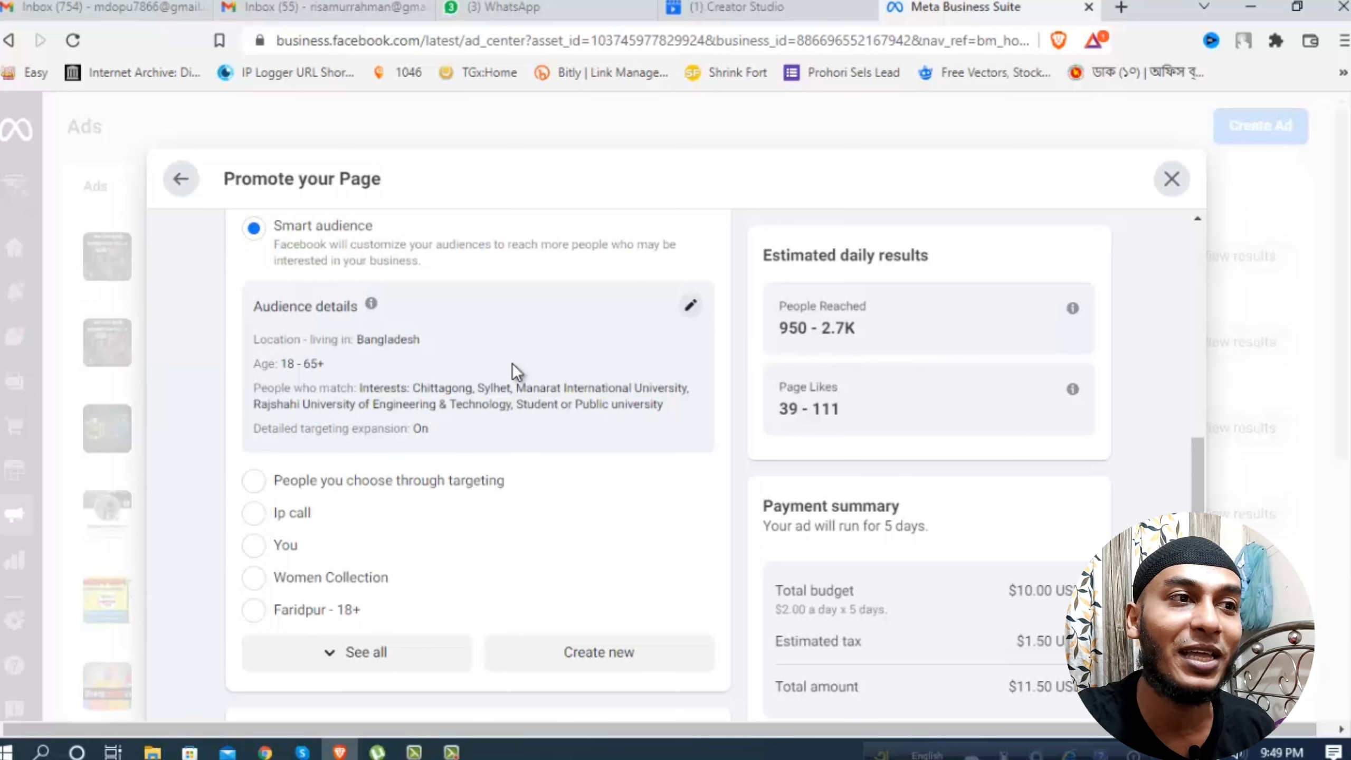
{"action": "left_click", "coordinate": [691, 305]}
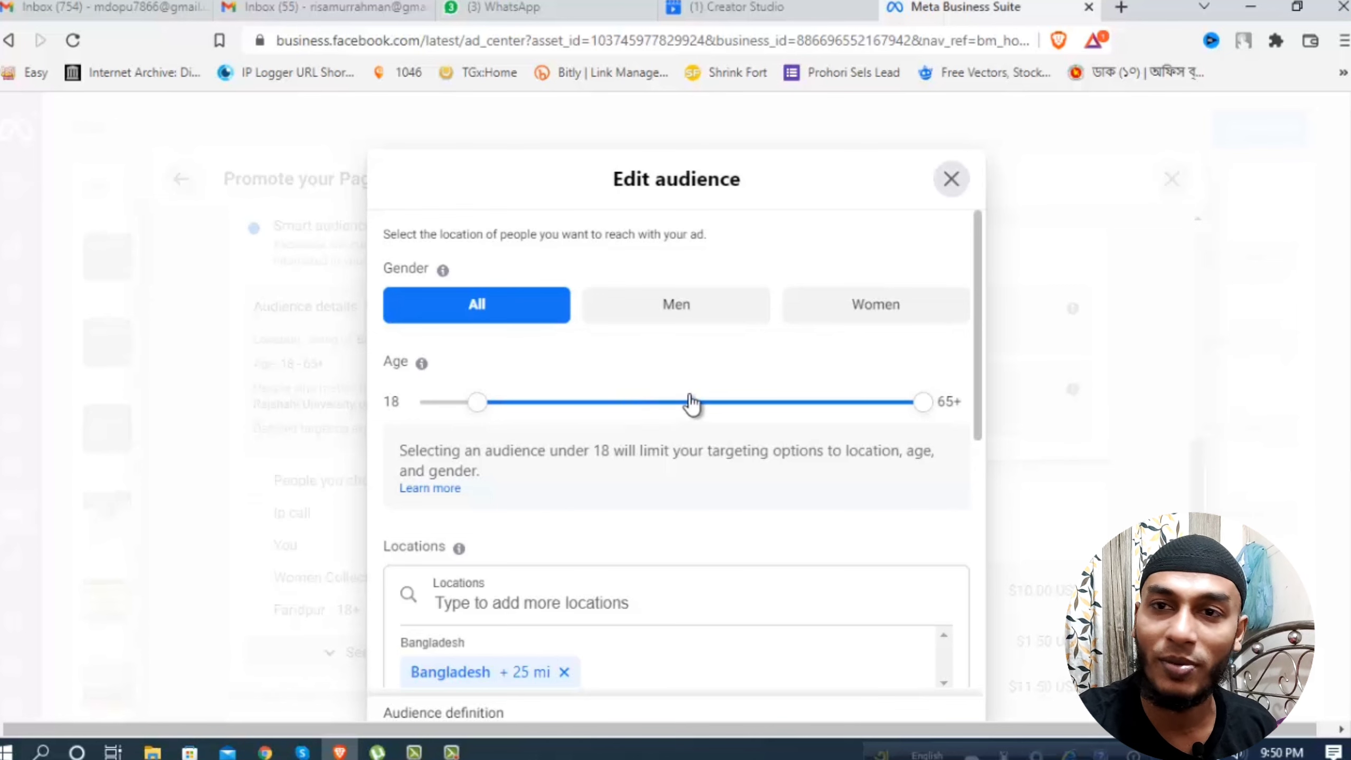
{"action": "scroll", "coordinate": [739, 461], "scroll_direction": "down", "scroll_amount": 4}
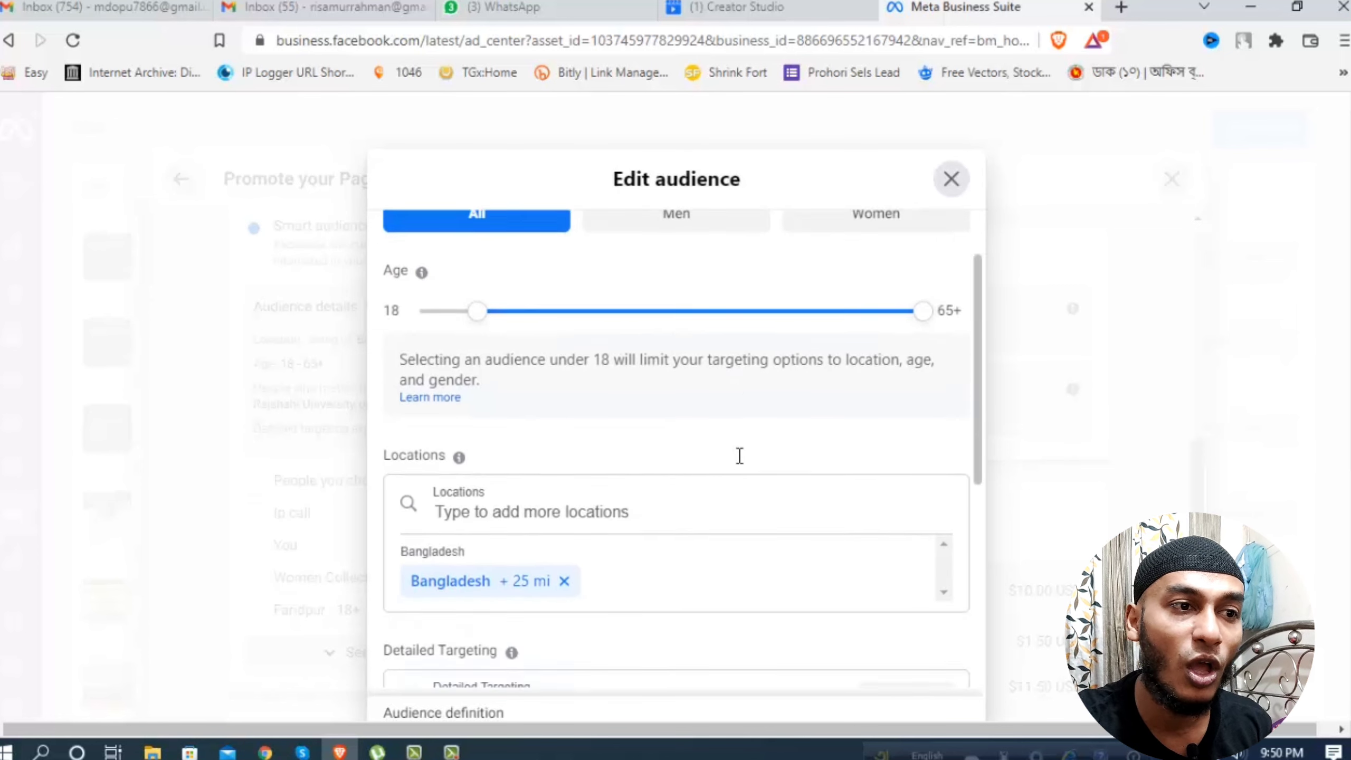
{"action": "scroll", "coordinate": [739, 487], "scroll_direction": "up", "scroll_amount": 4}
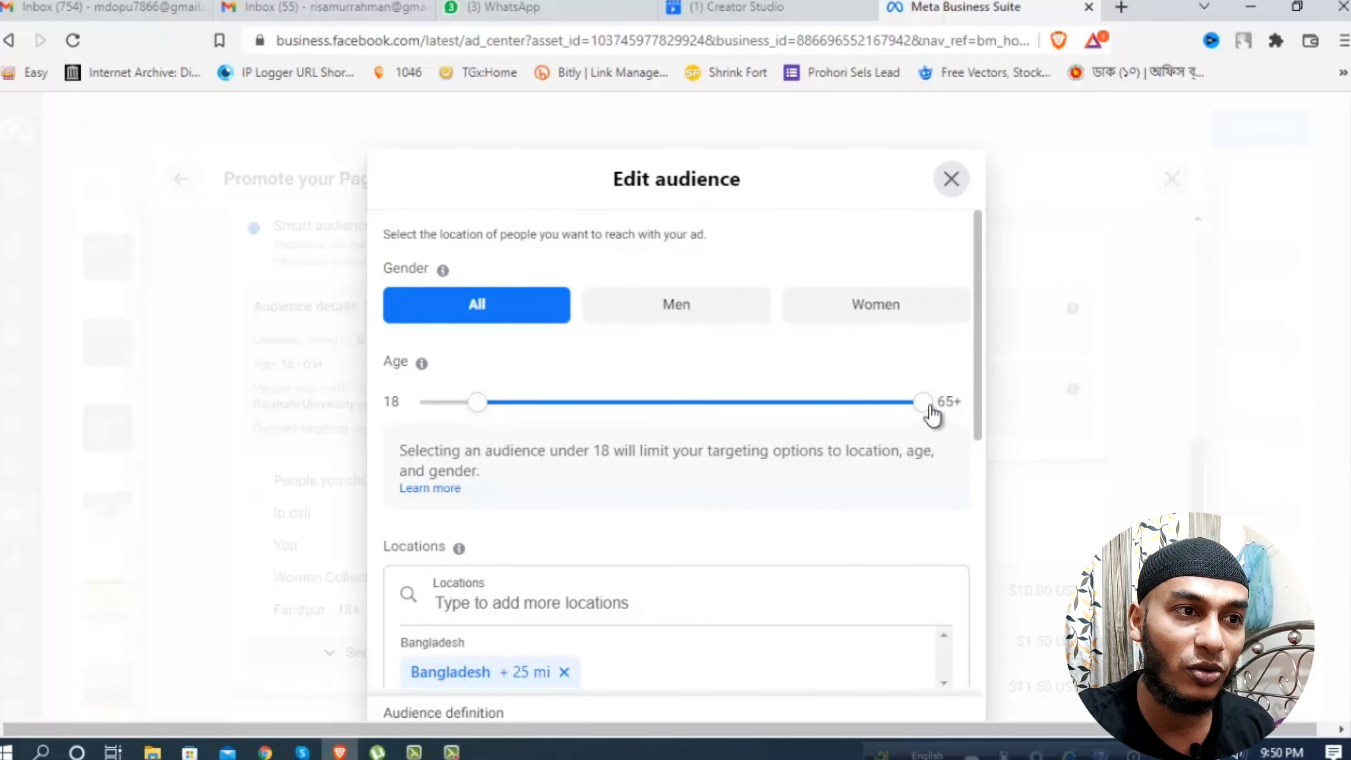
{"action": "left_click_drag", "start_coordinate": [924, 409], "coordinate": [583, 459]}
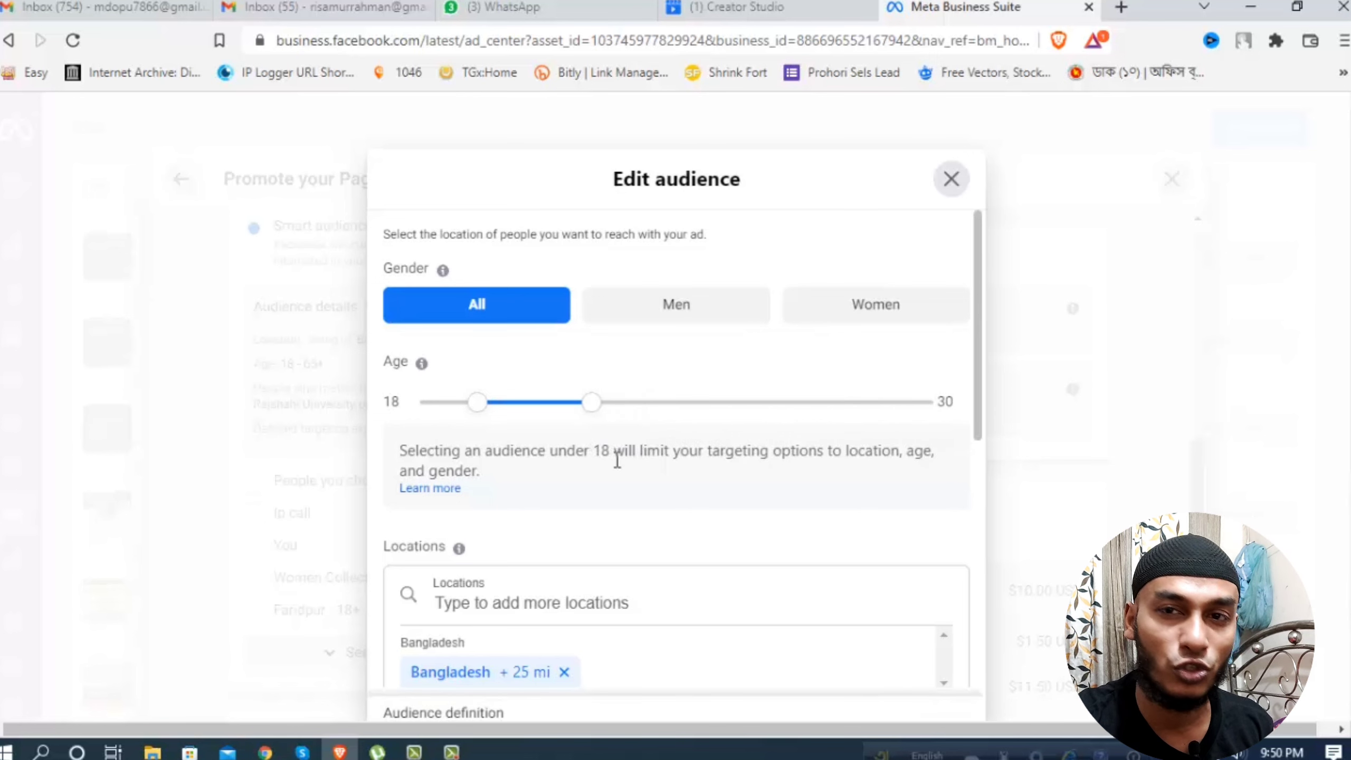
{"action": "scroll", "coordinate": [622, 467], "scroll_direction": "down", "scroll_amount": 5}
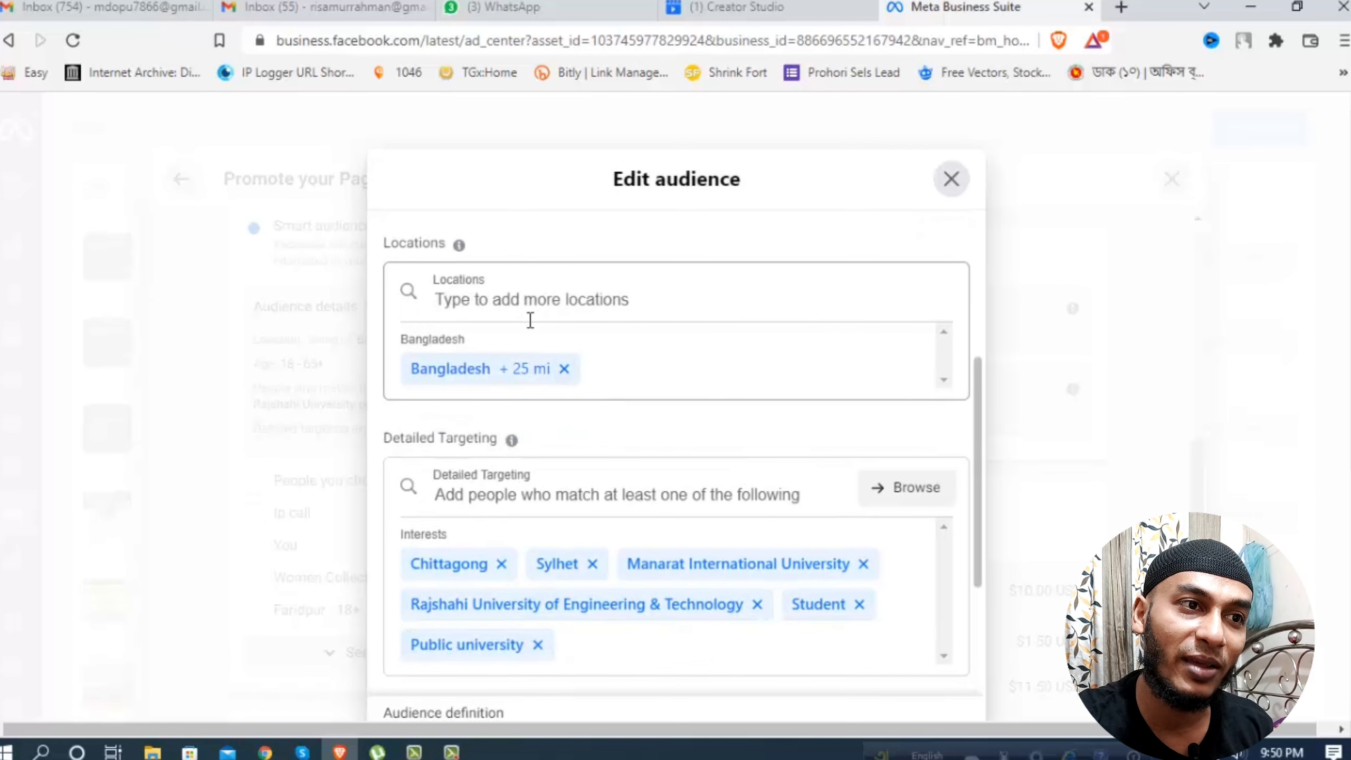
- Try adding India as a target location for the audience and inspect its coverage on the map
{"action": "left_click", "coordinate": [586, 302]}
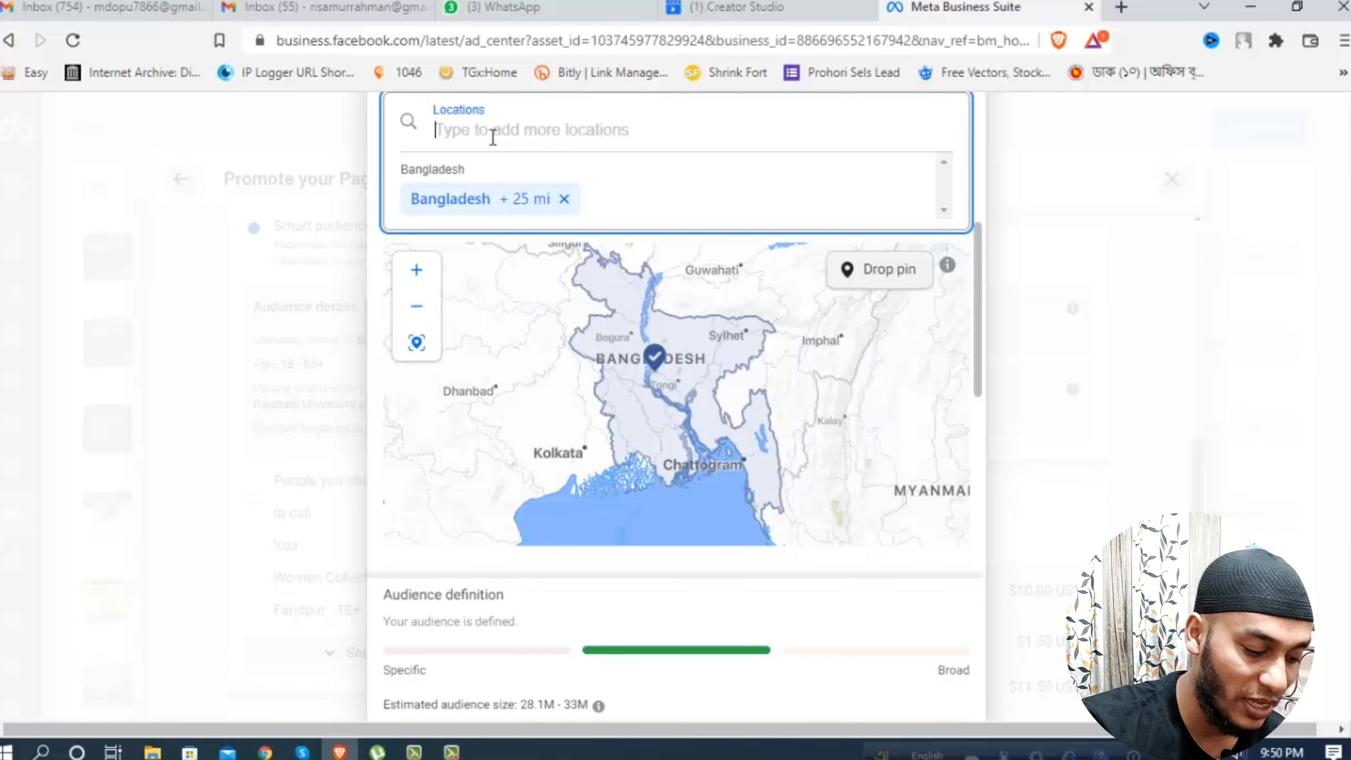
{"action": "type", "text": "ind"}
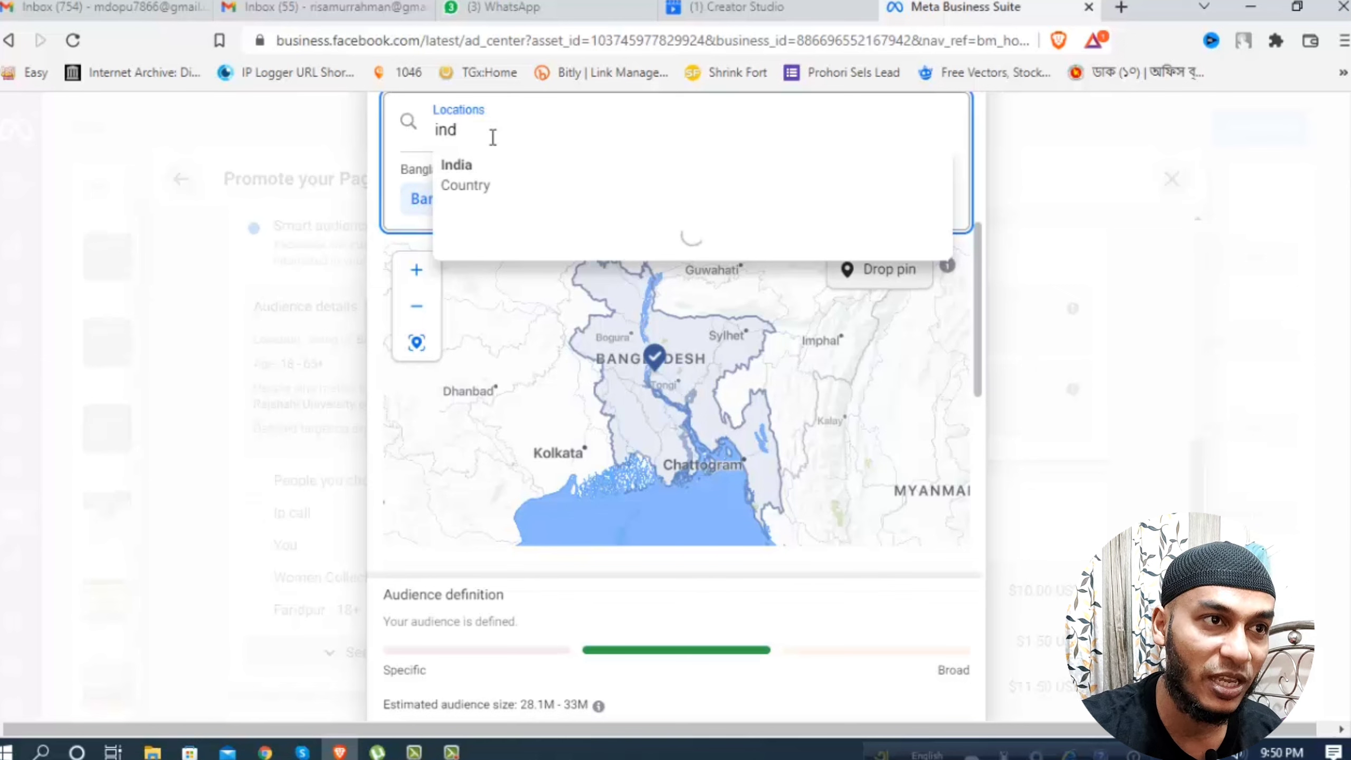
{"action": "key", "text": "BackSpace"}
{"action": "key", "text": "BackSpace"}
{"action": "key", "text": "BackSpace"}
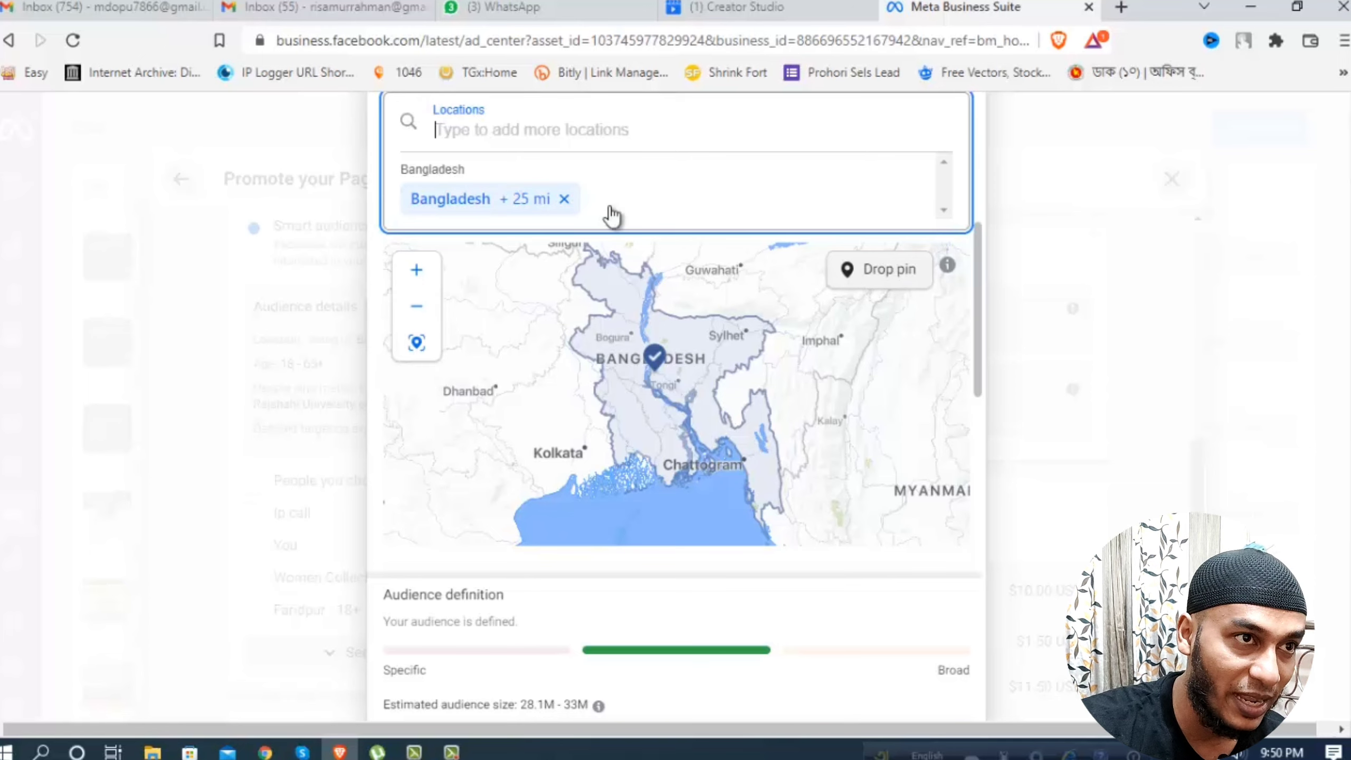
{"action": "type", "text": "ind"}
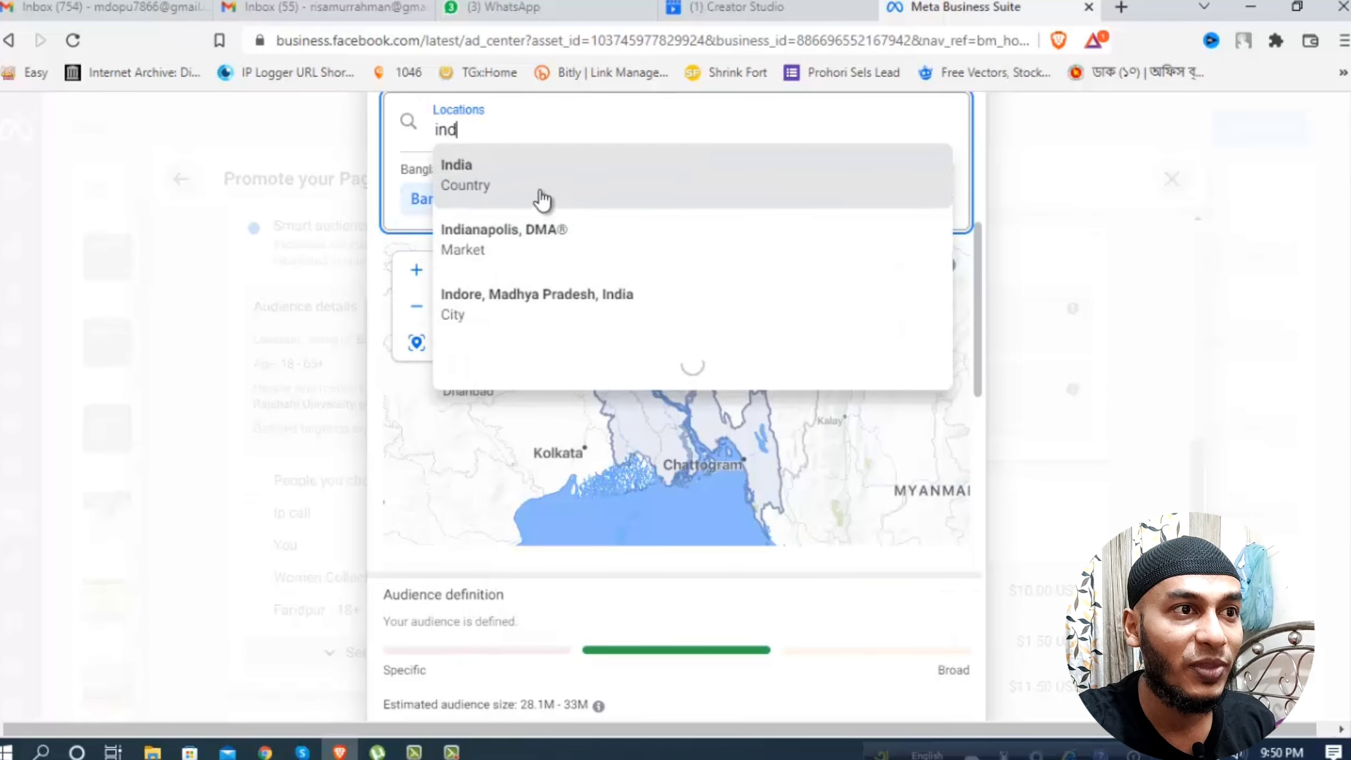
{"action": "left_click", "coordinate": [543, 199]}
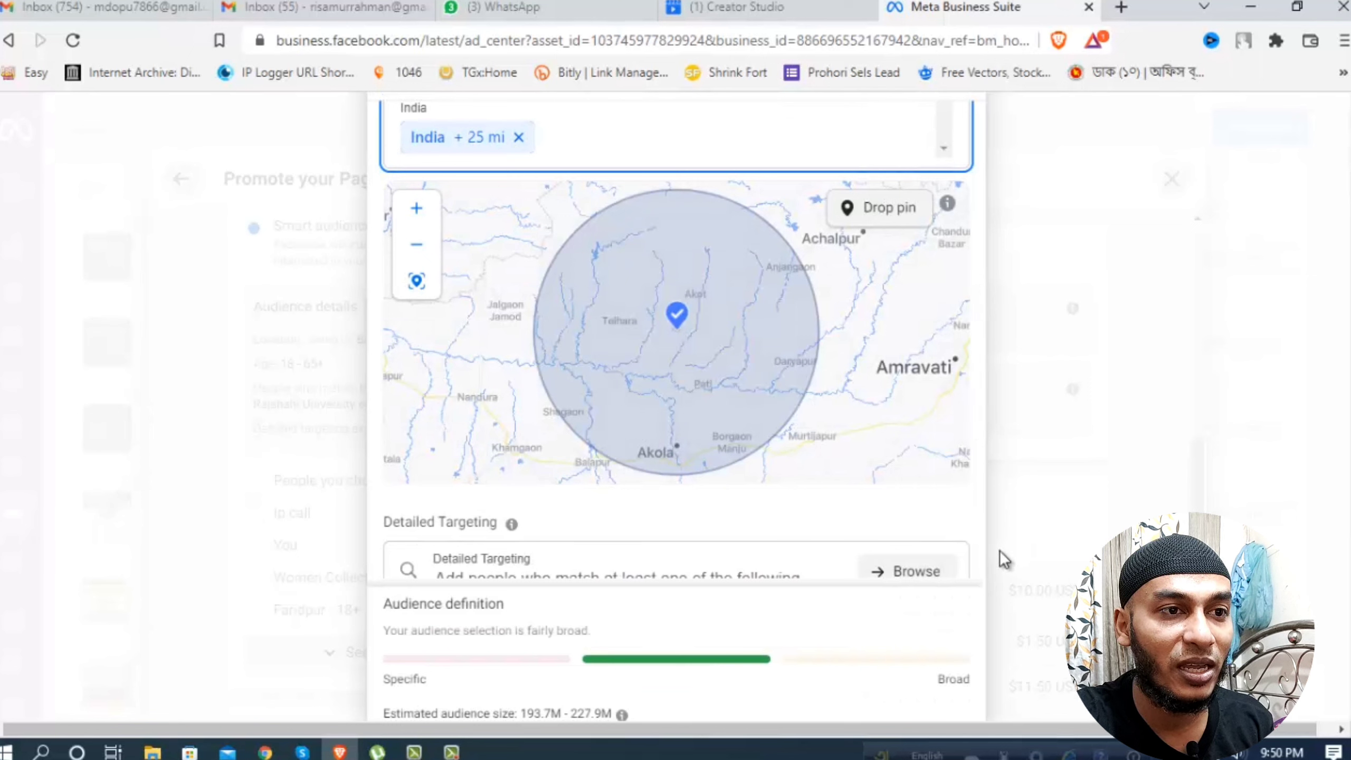
{"action": "scroll", "coordinate": [601, 288], "scroll_direction": "up", "scroll_amount": 1}
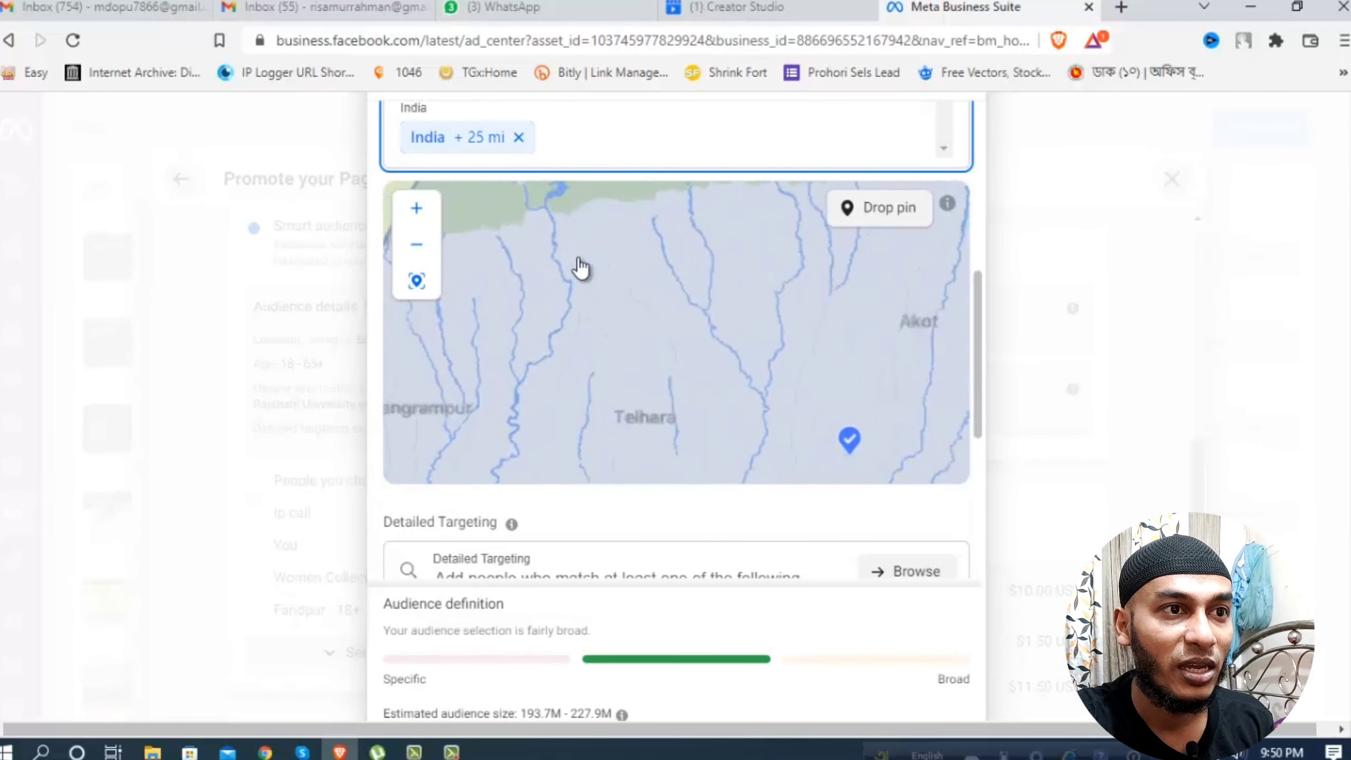
{"action": "scroll", "coordinate": [604, 310], "scroll_direction": "down", "scroll_amount": 3}
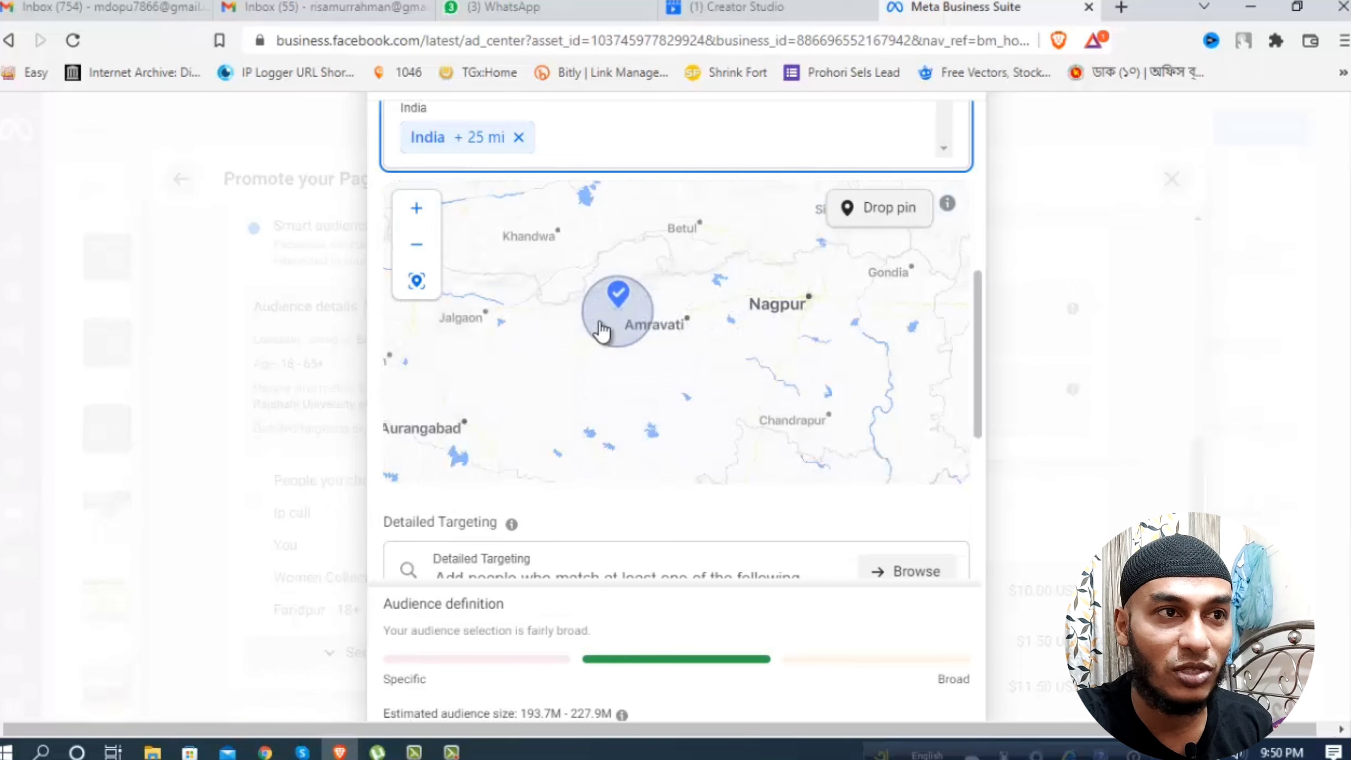
- Restore Bangladesh as the audience's target location and save the audience
{"action": "scroll", "coordinate": [531, 150], "scroll_direction": "down", "scroll_amount": 1}
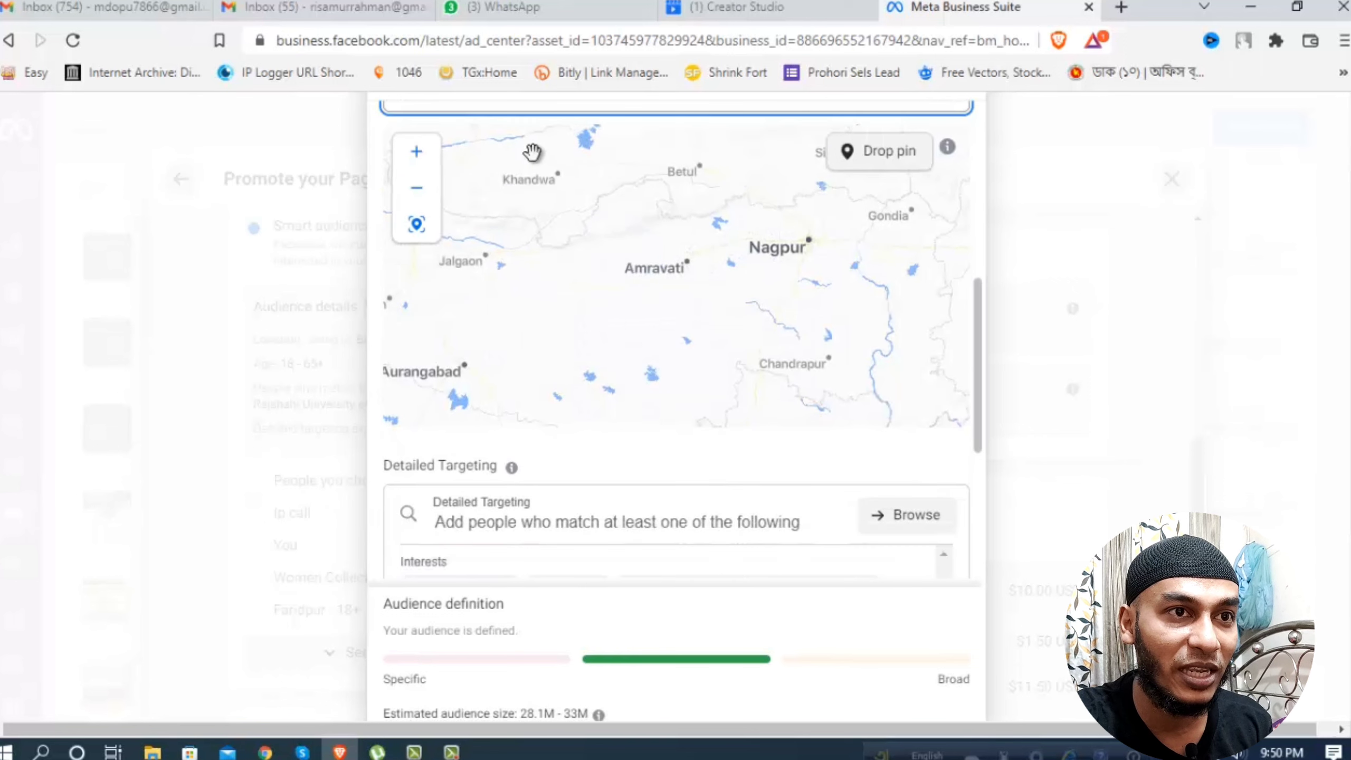
{"action": "scroll", "coordinate": [564, 293], "scroll_direction": "up", "scroll_amount": 1}
{"action": "scroll", "coordinate": [618, 542], "scroll_direction": "up", "scroll_amount": 2}
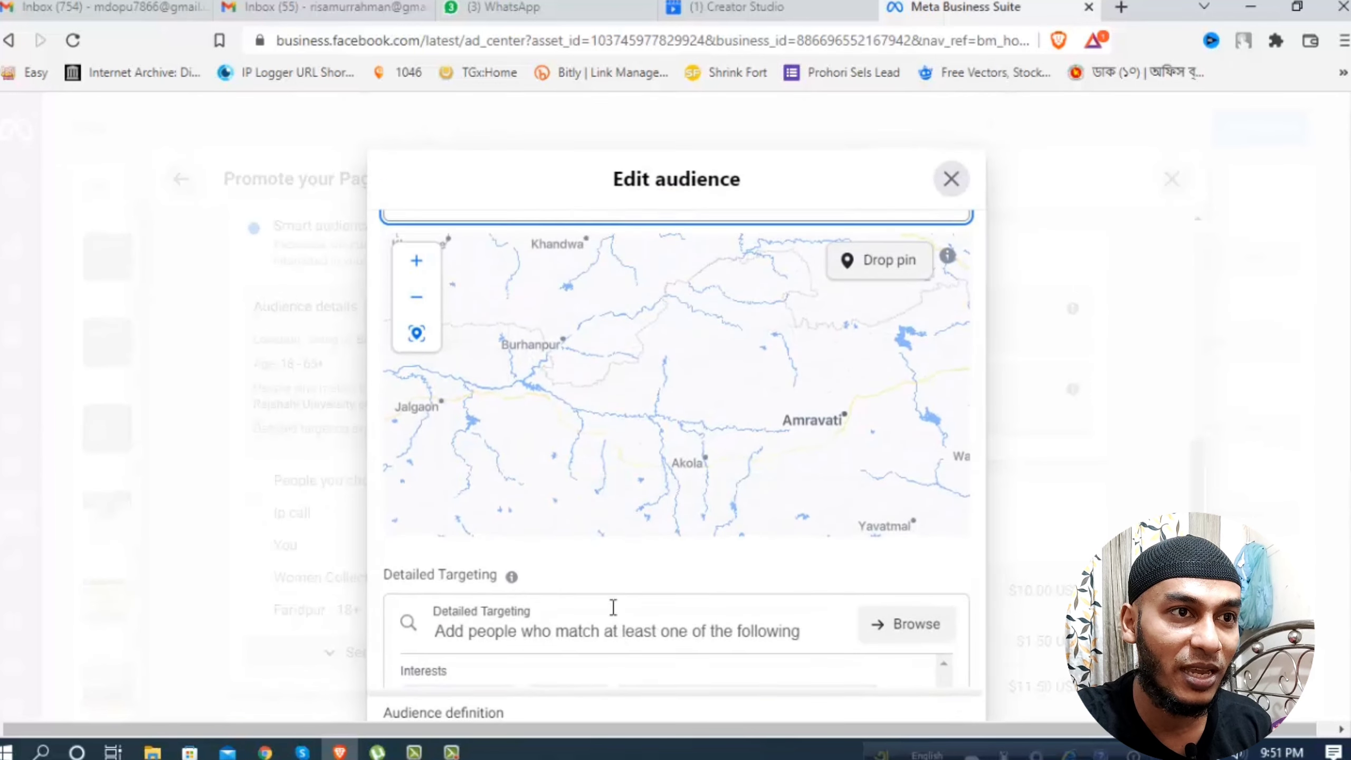
{"action": "scroll", "coordinate": [731, 293], "scroll_direction": "up", "scroll_amount": 1}
{"action": "scroll", "coordinate": [731, 293], "scroll_direction": "down", "scroll_amount": 1}
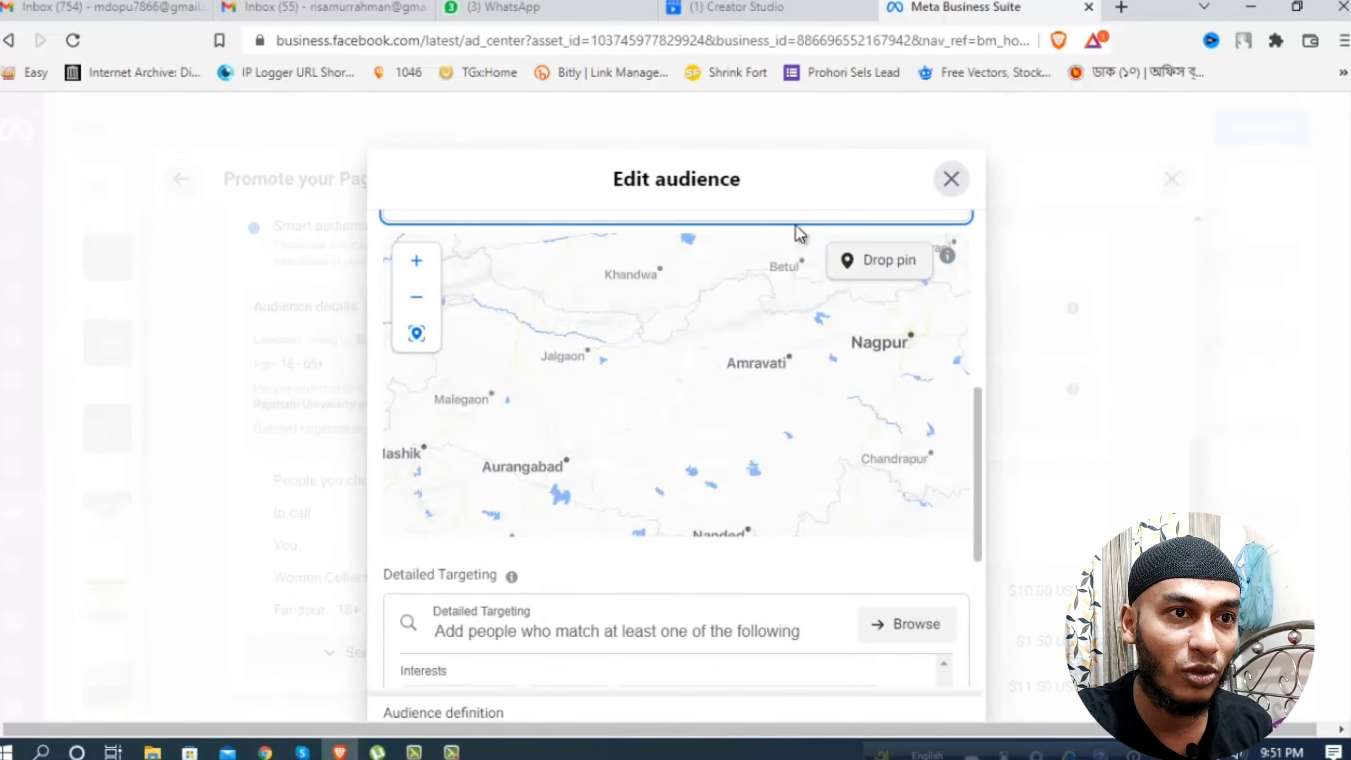
{"action": "left_click", "coordinate": [897, 214]}
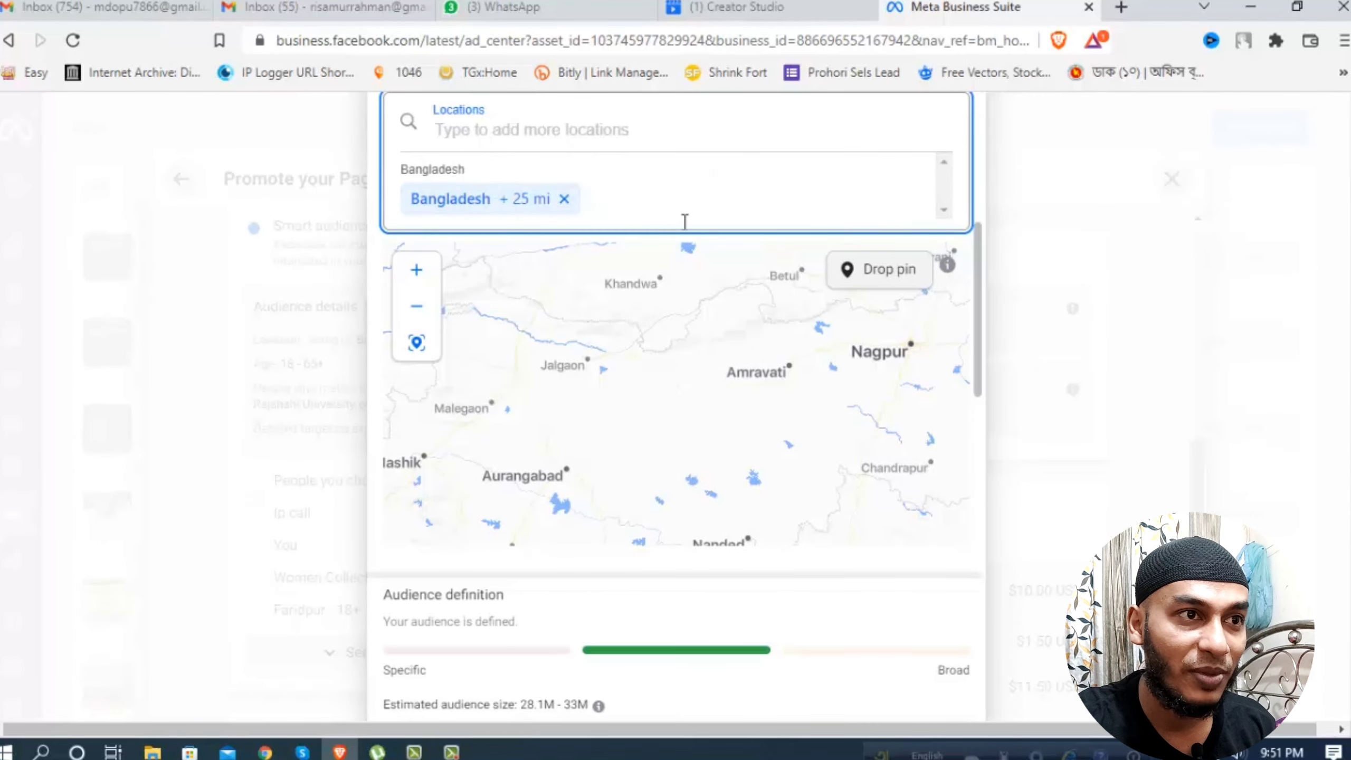
{"action": "scroll", "coordinate": [625, 604], "scroll_direction": "down", "scroll_amount": 5}
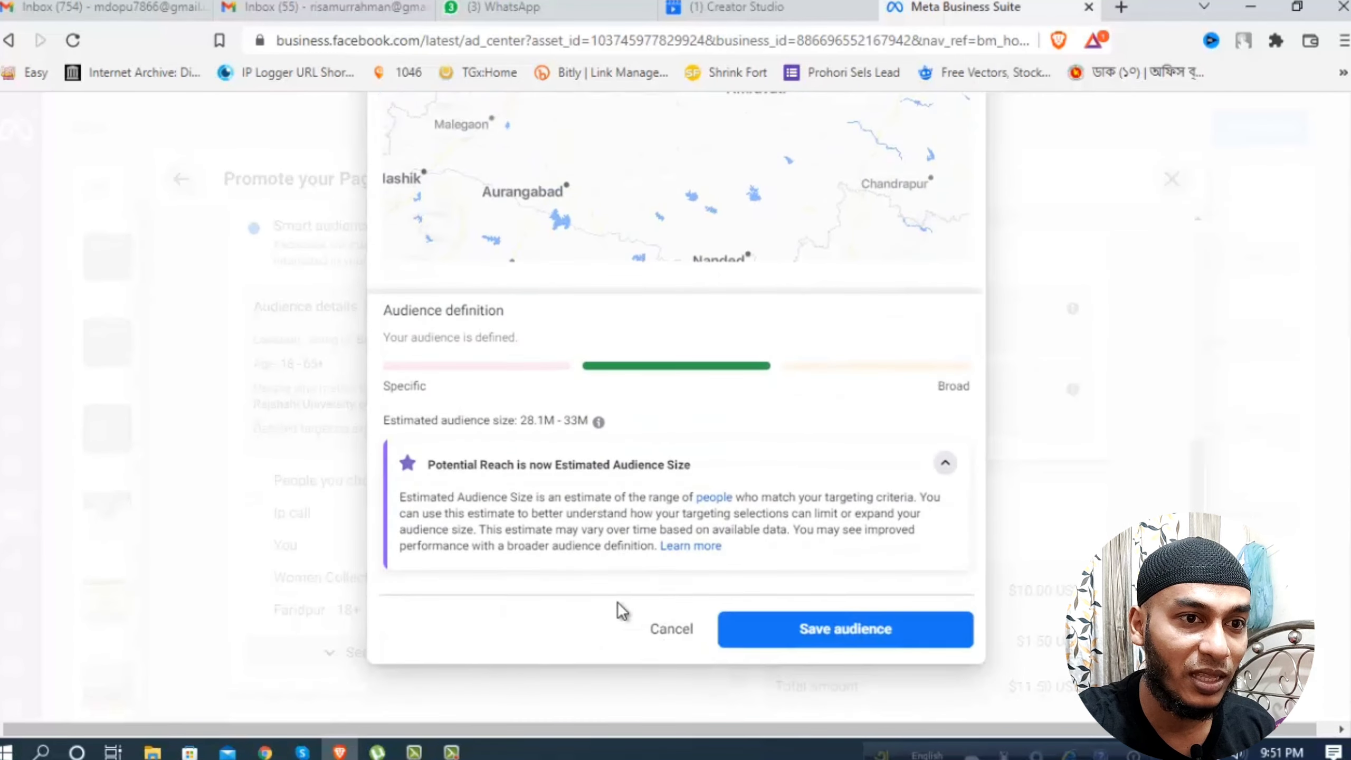
{"action": "left_click", "coordinate": [802, 645]}
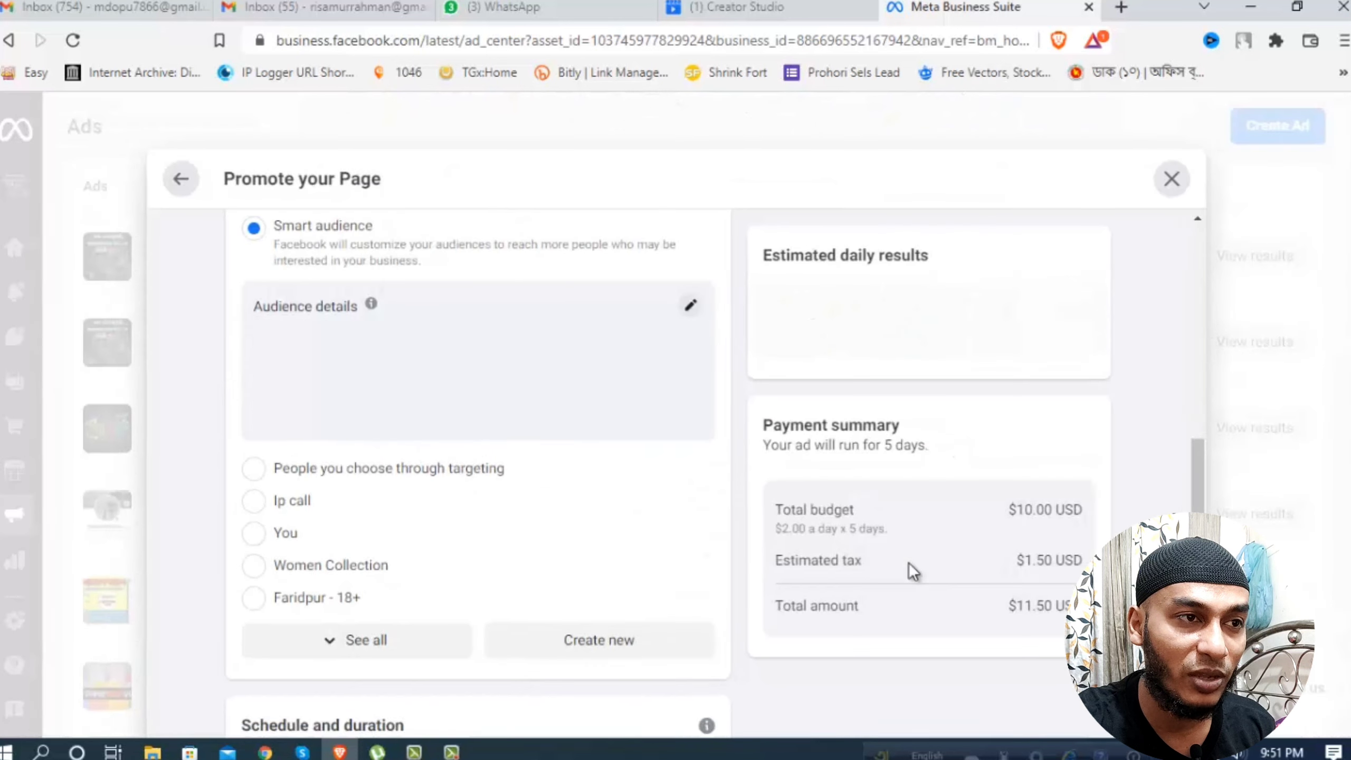
- Reopen the audience details for editing and search the detailed targeting for "collage", "city" and "citycollage"
{"action": "left_click", "coordinate": [683, 306]}
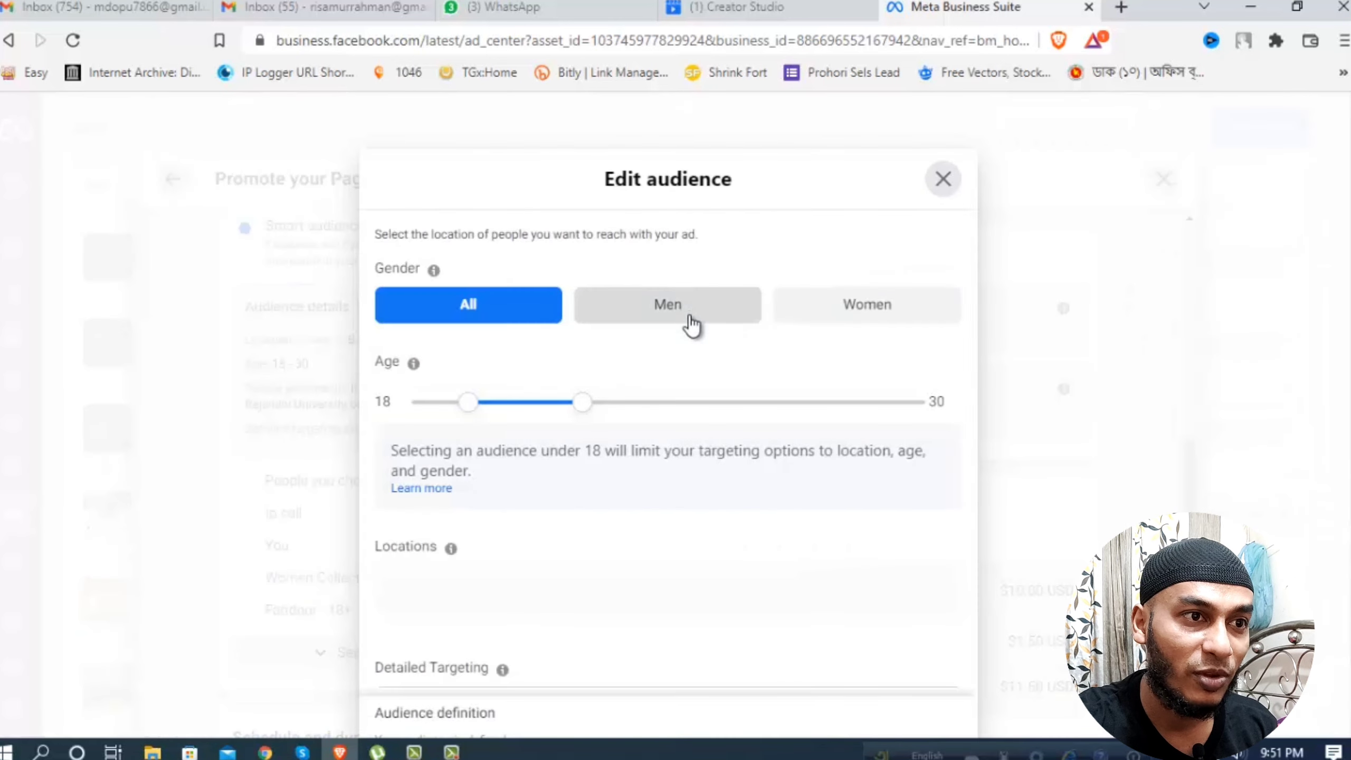
{"action": "scroll", "coordinate": [660, 449], "scroll_direction": "down", "scroll_amount": 6}
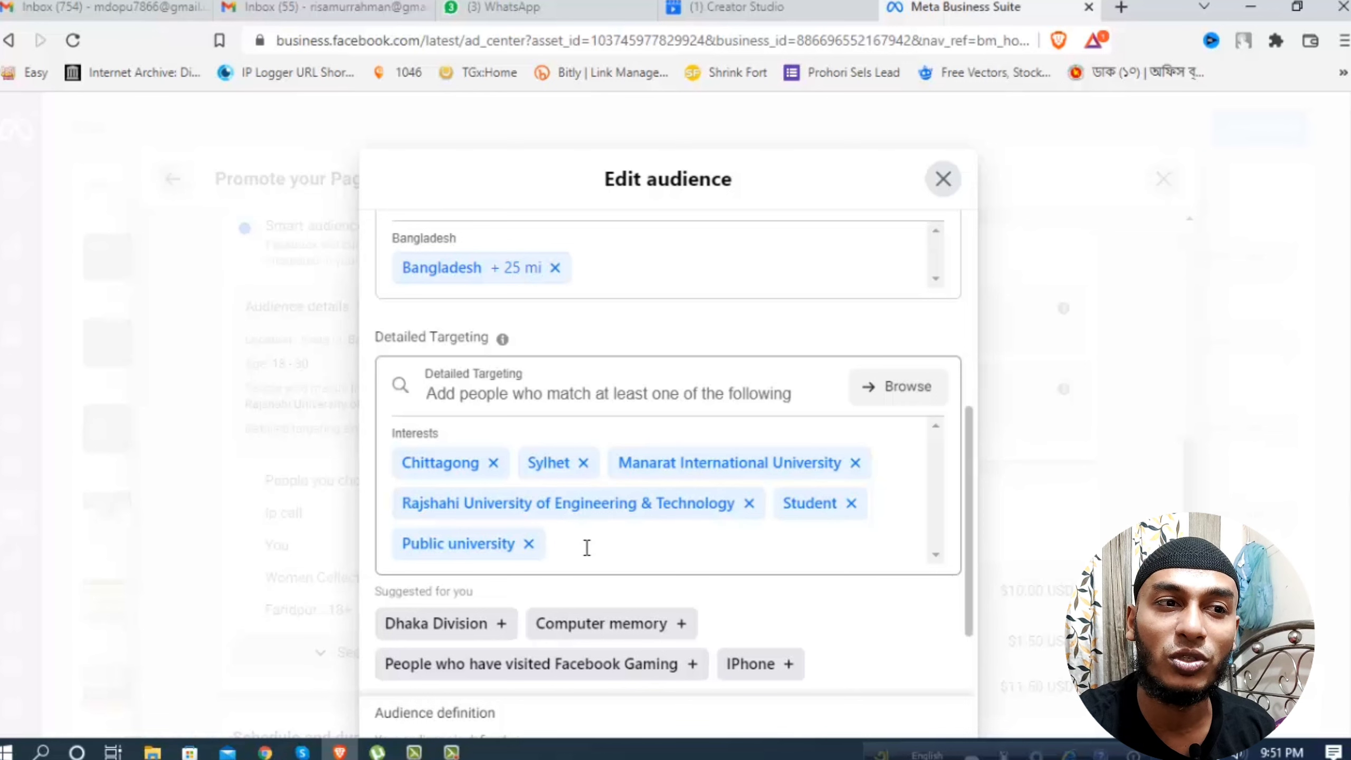
{"action": "left_click", "coordinate": [588, 548]}
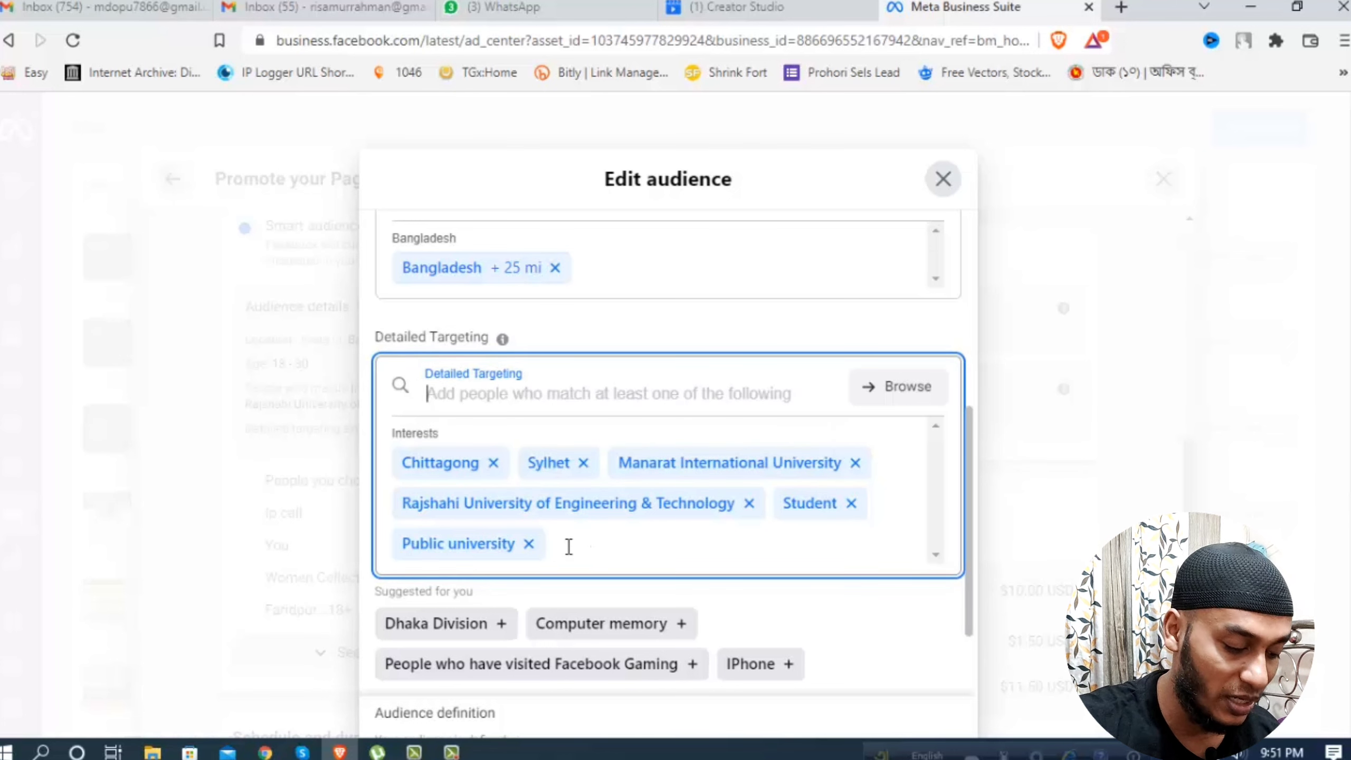
{"action": "type", "text": "c"}
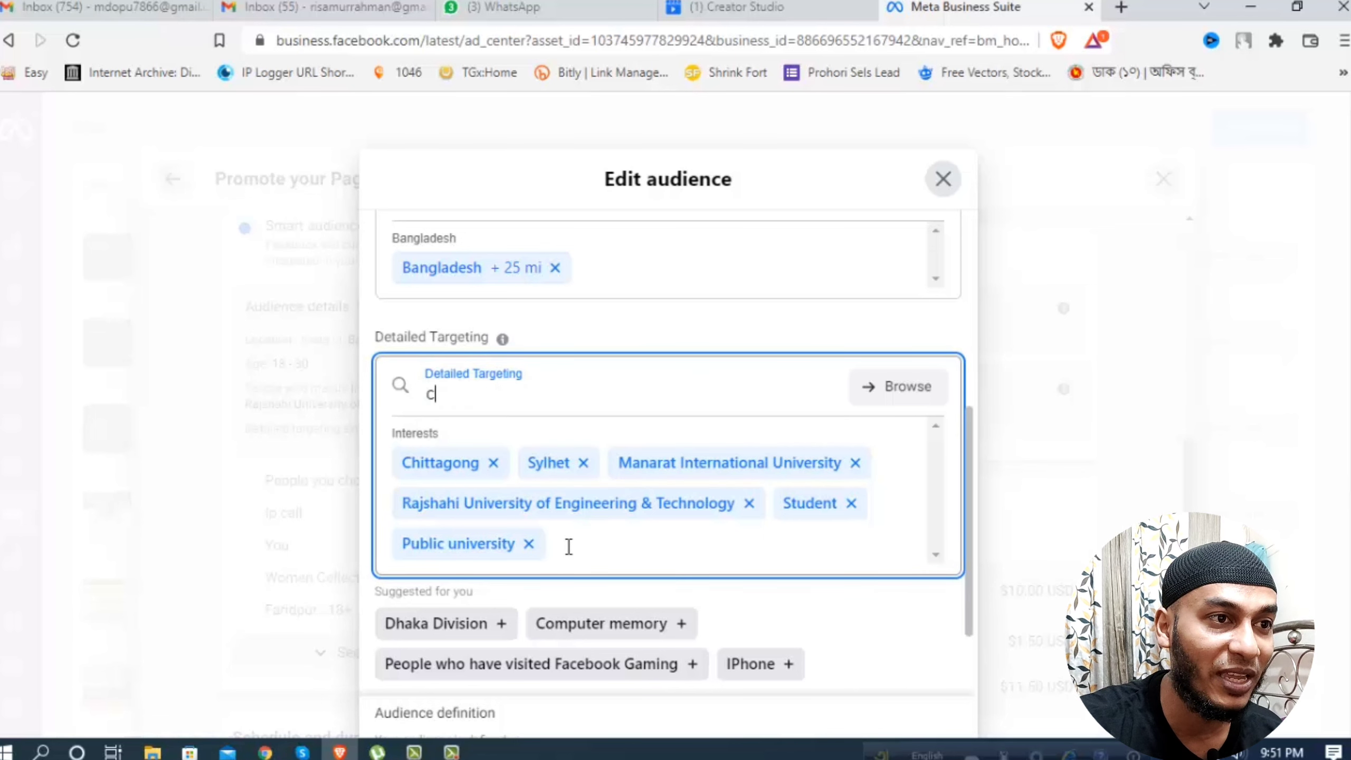
{"action": "type", "text": "ollage"}
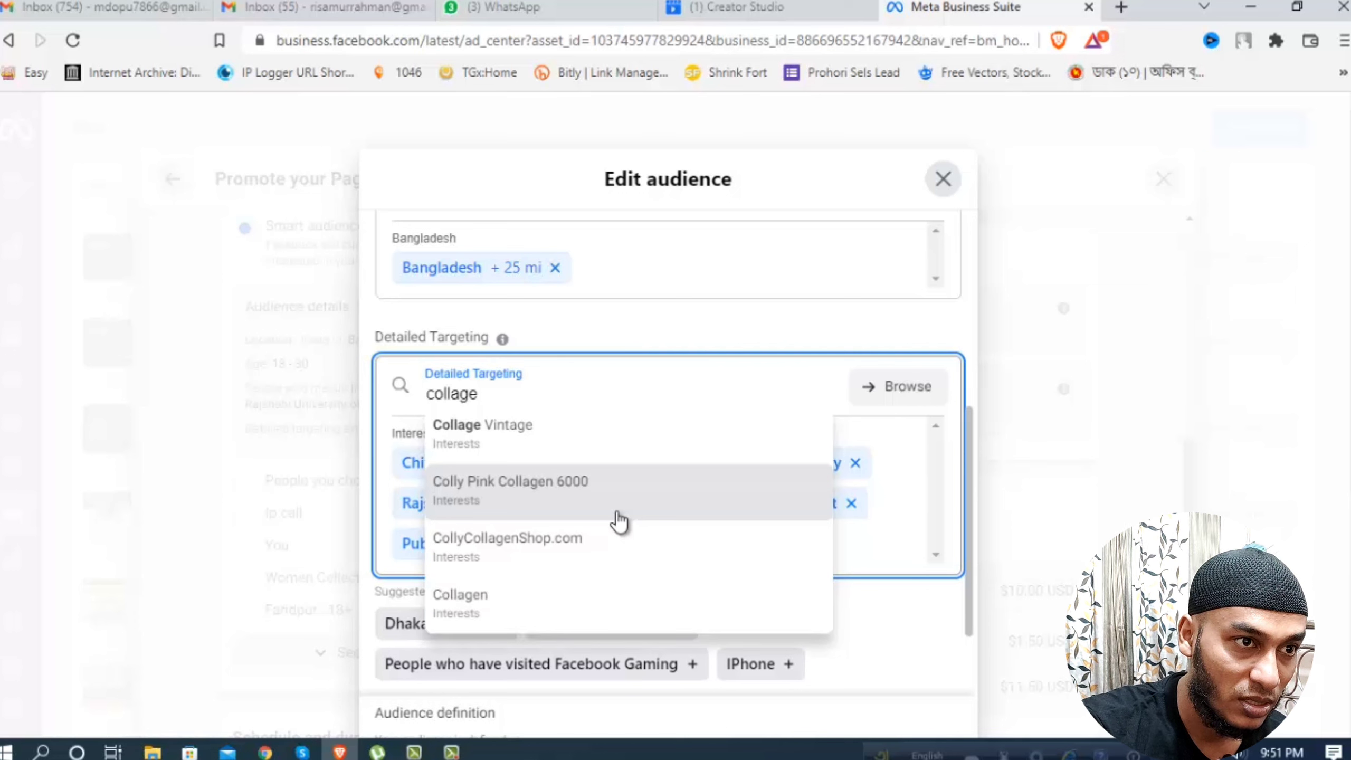
{"action": "key", "text": "BackSpace"}
{"action": "key", "text": "BackSpace"}
{"action": "key", "text": "BackSpace"}
{"action": "key", "text": "BackSpace"}
{"action": "key", "text": "BackSpace"}
{"action": "key", "text": "BackSpace"}
{"action": "key", "text": "BackSpace"}
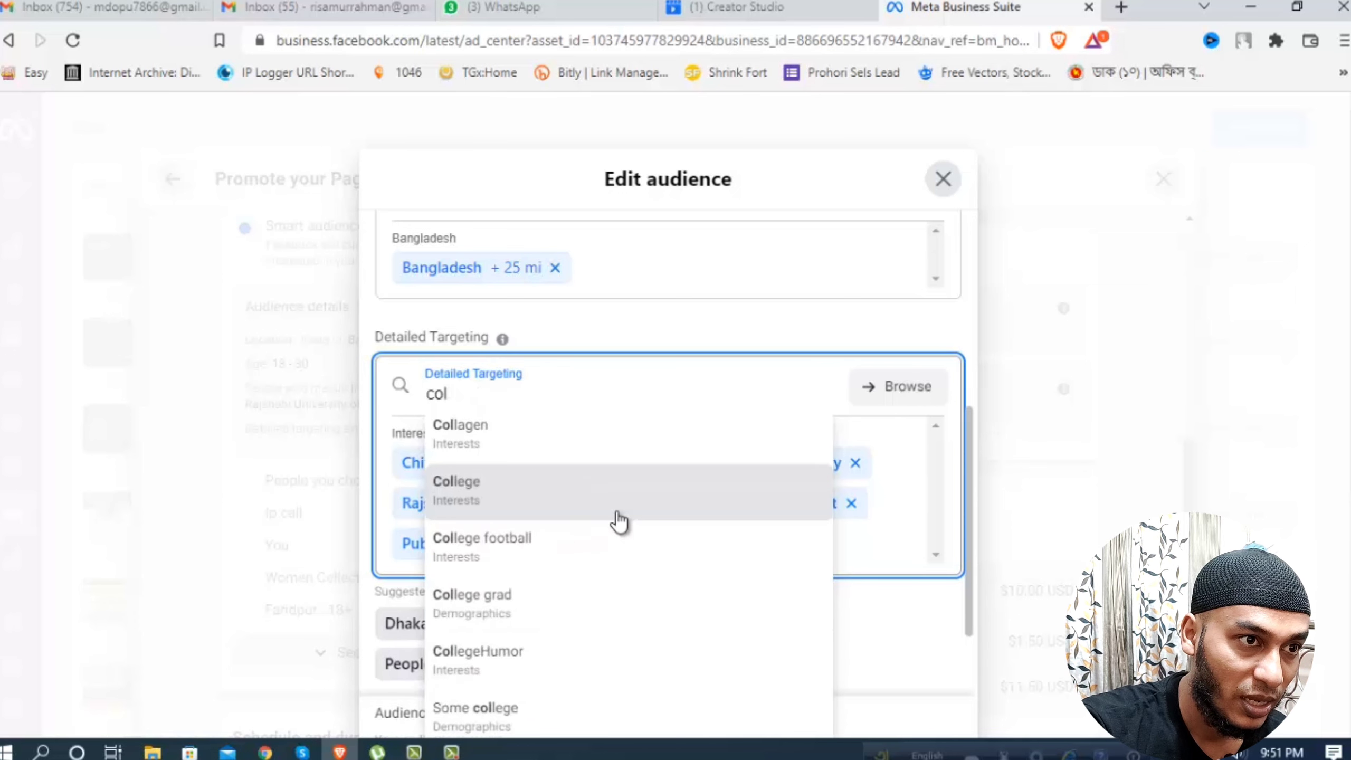
{"action": "type", "text": "city"}
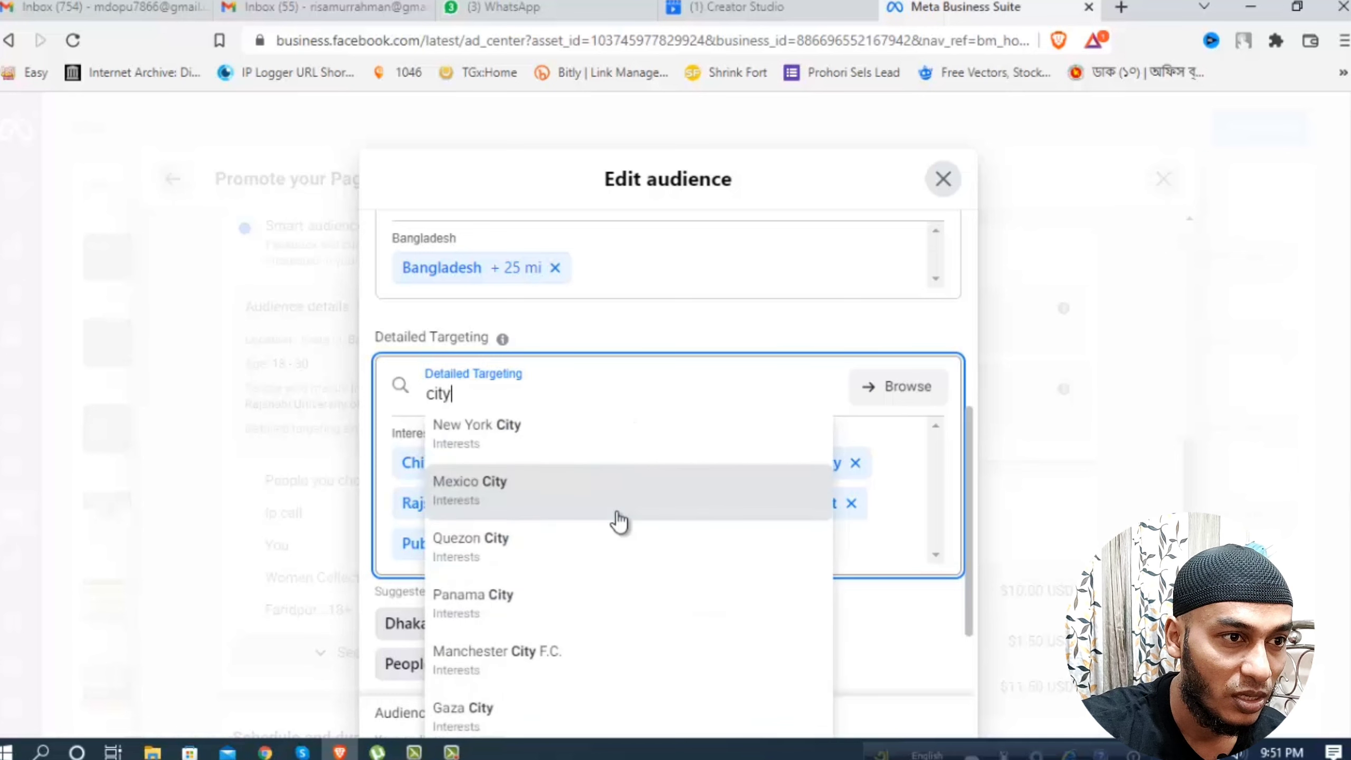
{"action": "type", "text": "collage"}
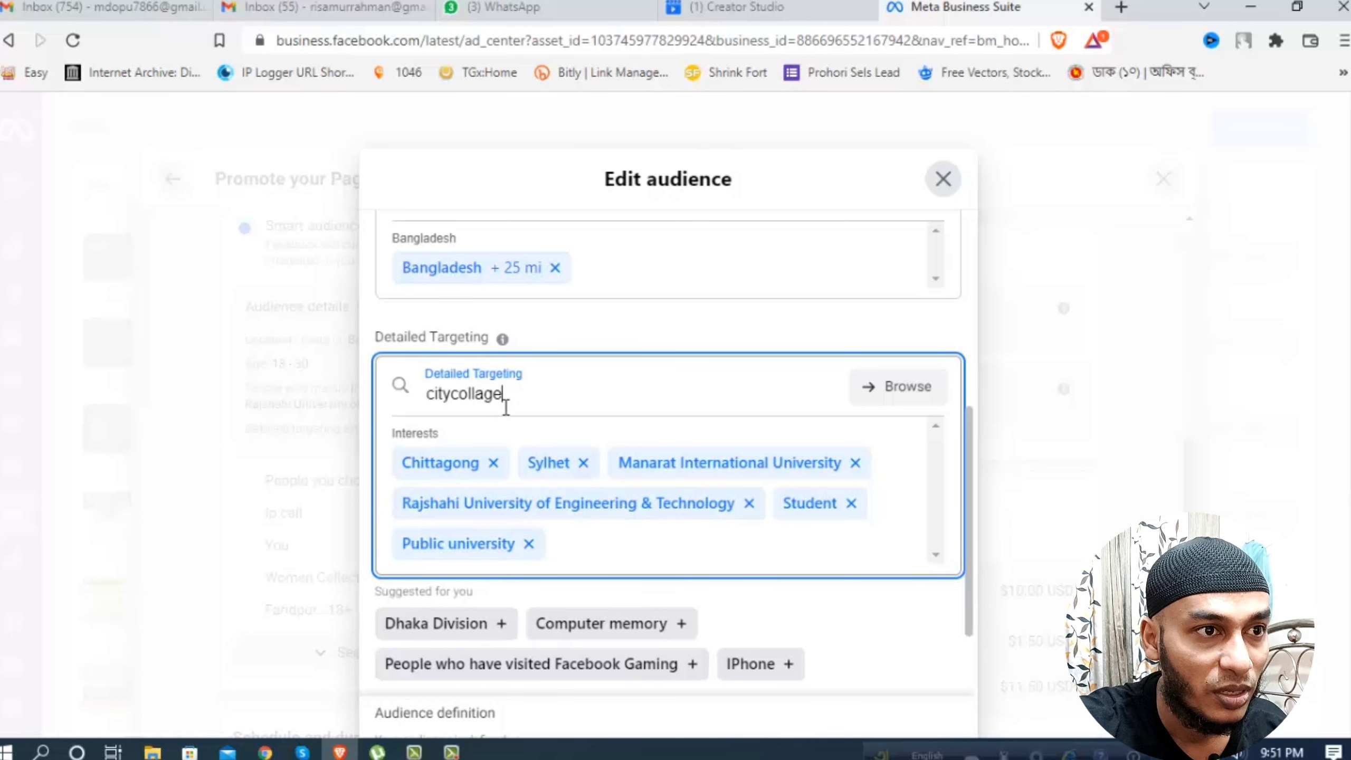
- Replace the detailed targeting search with "dhaka u" and add the University of Dhaka interest
{"action": "left_click_drag", "start_coordinate": [525, 399], "coordinate": [395, 409]}
{"action": "type", "text": "d"}
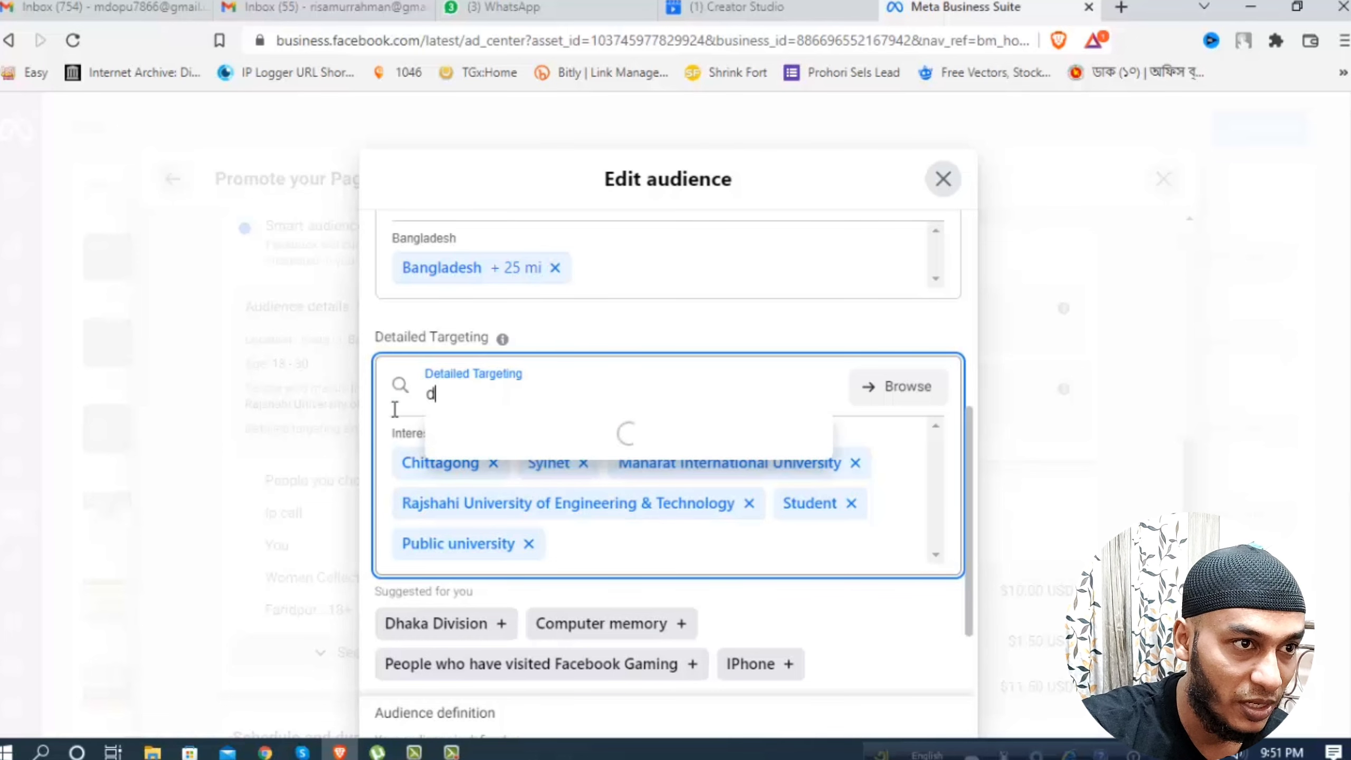
{"action": "type", "text": "haka u"}
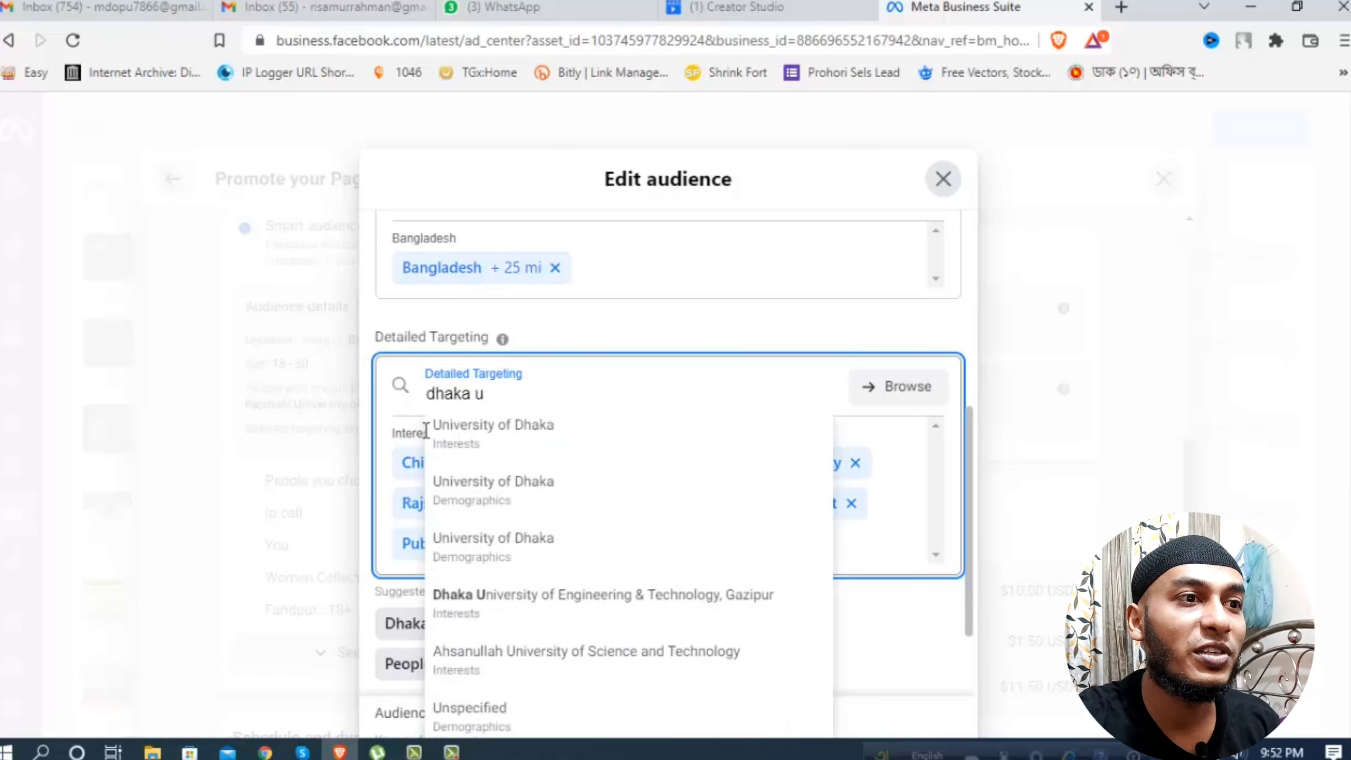
{"action": "left_click", "coordinate": [523, 442]}
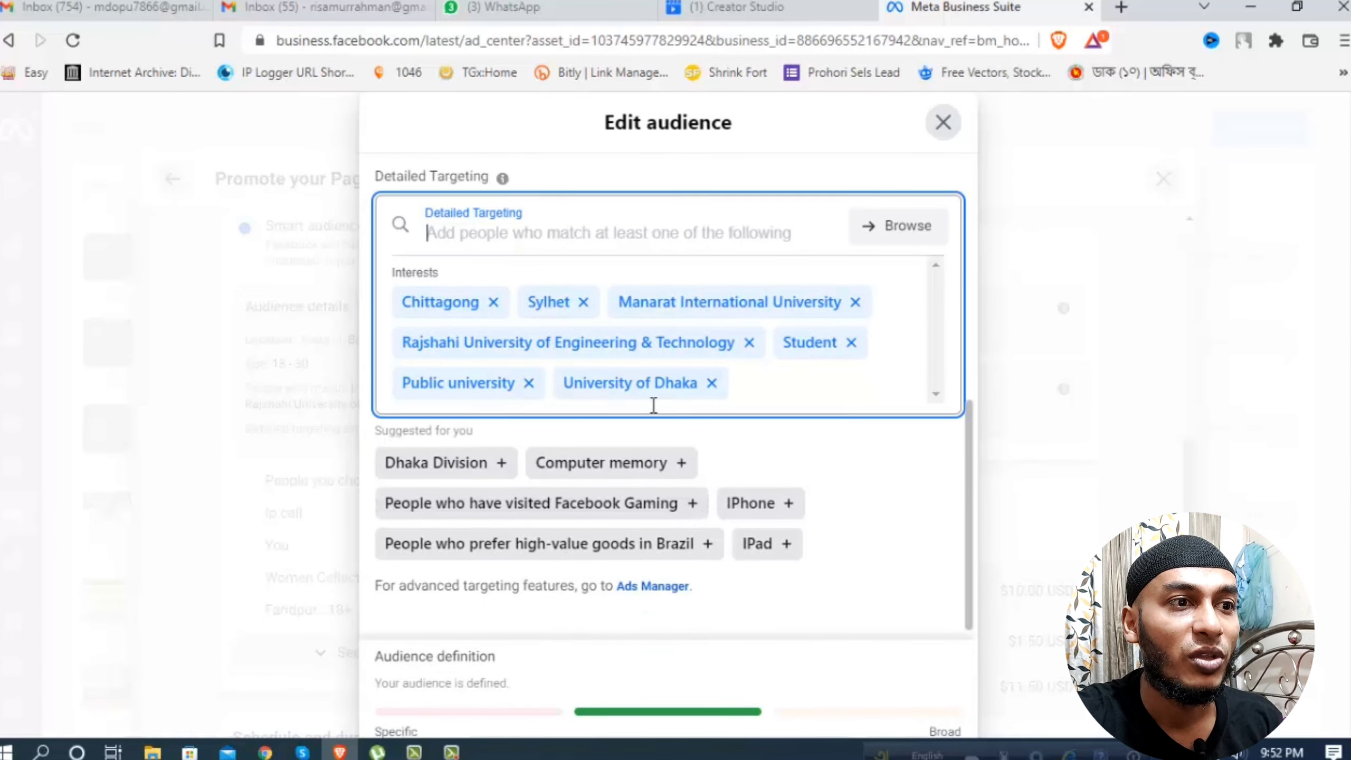
- Add the suggested Dhaka Division and Single options to the detailed targeting and save the audience
{"action": "left_click", "coordinate": [503, 467]}
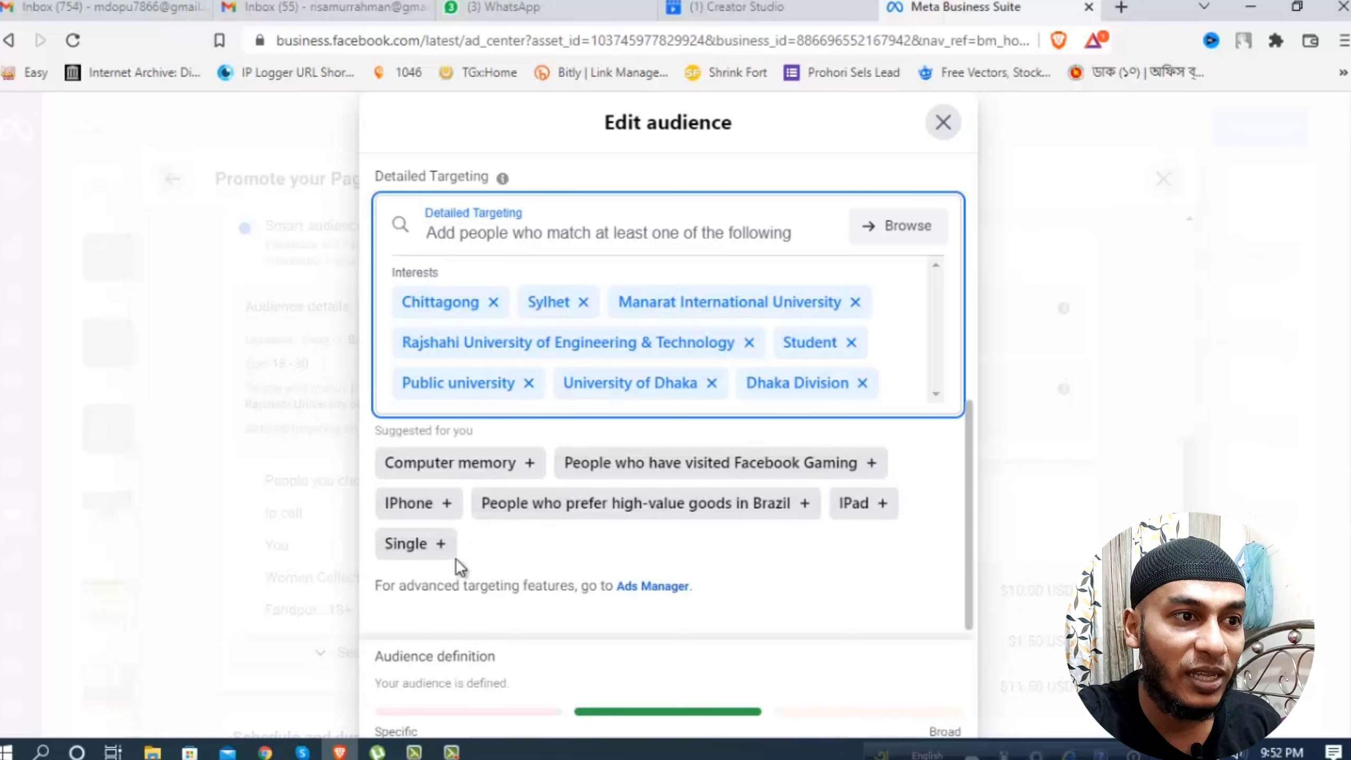
{"action": "left_click", "coordinate": [441, 545]}
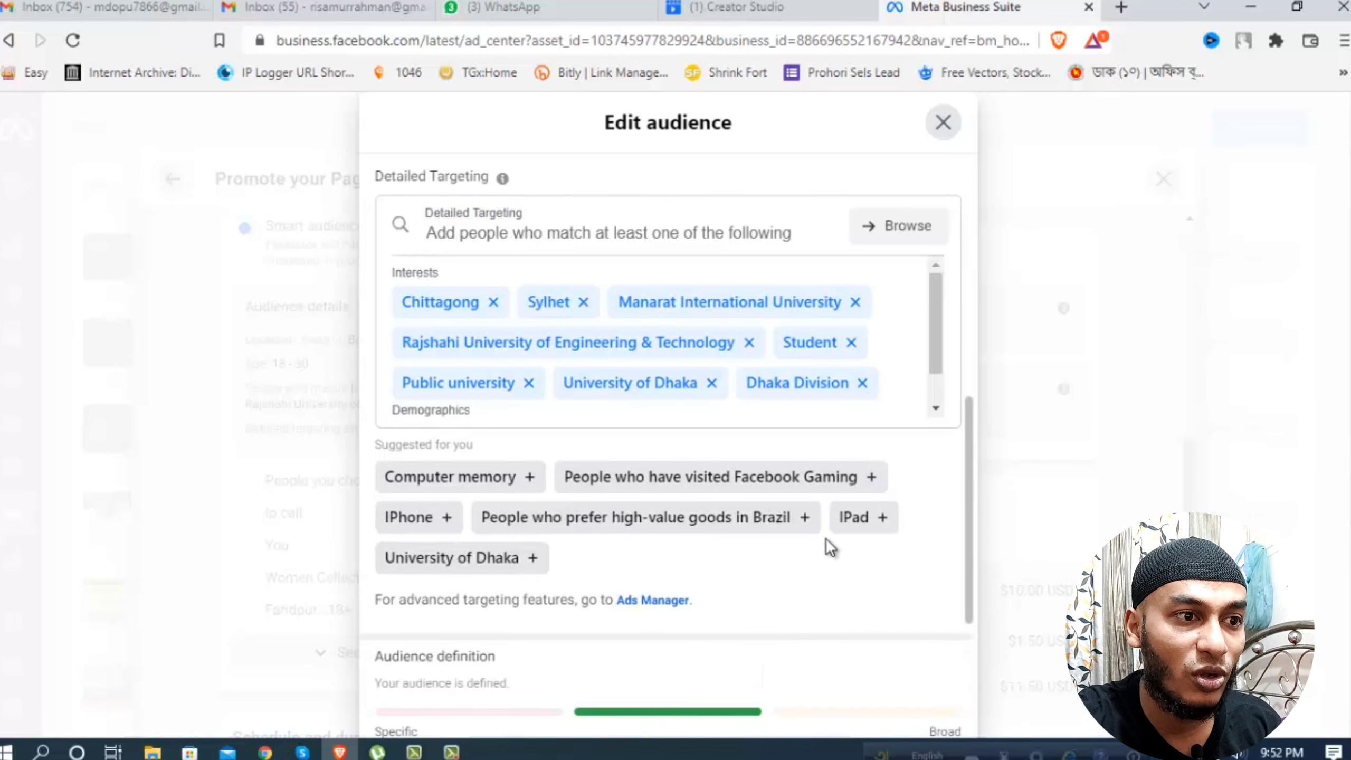
{"action": "scroll", "coordinate": [745, 585], "scroll_direction": "down", "scroll_amount": 1}
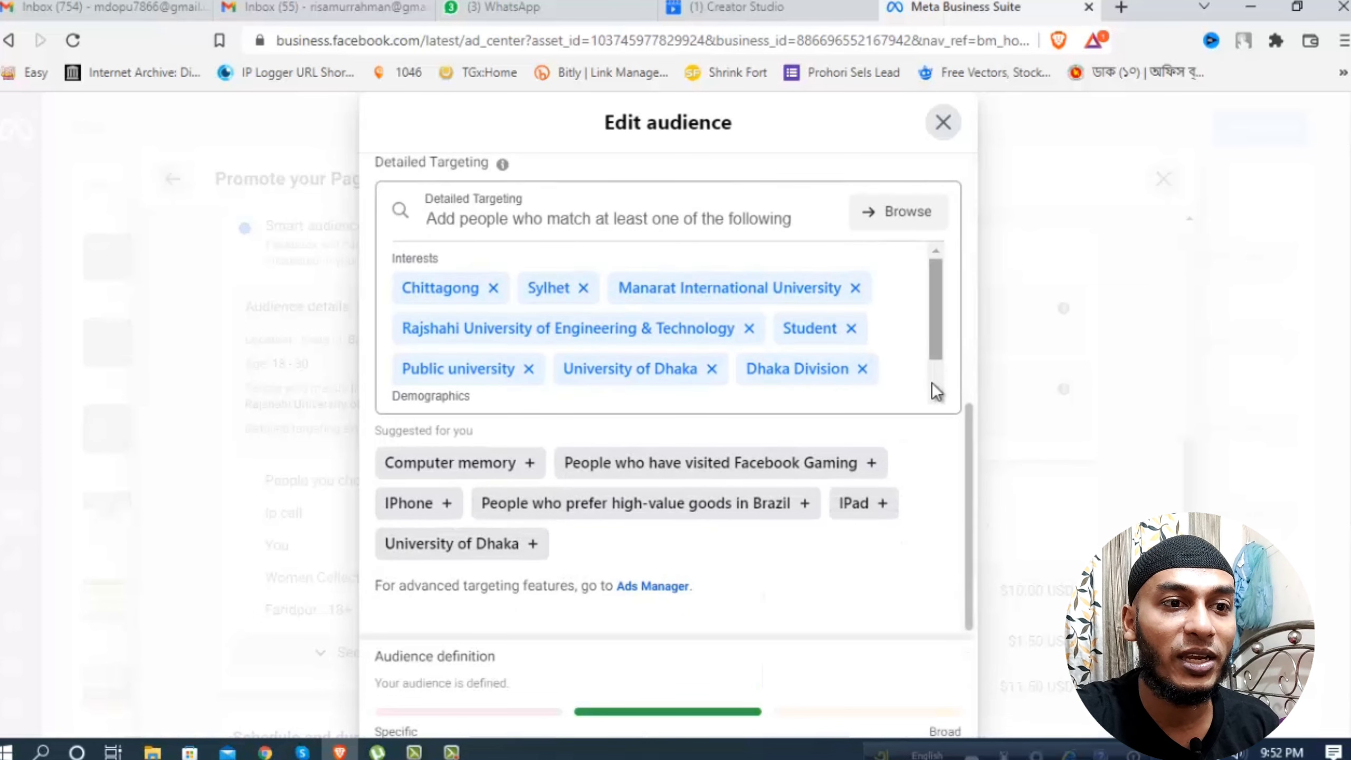
{"action": "scroll", "coordinate": [1089, 473], "scroll_direction": "down", "scroll_amount": 5}
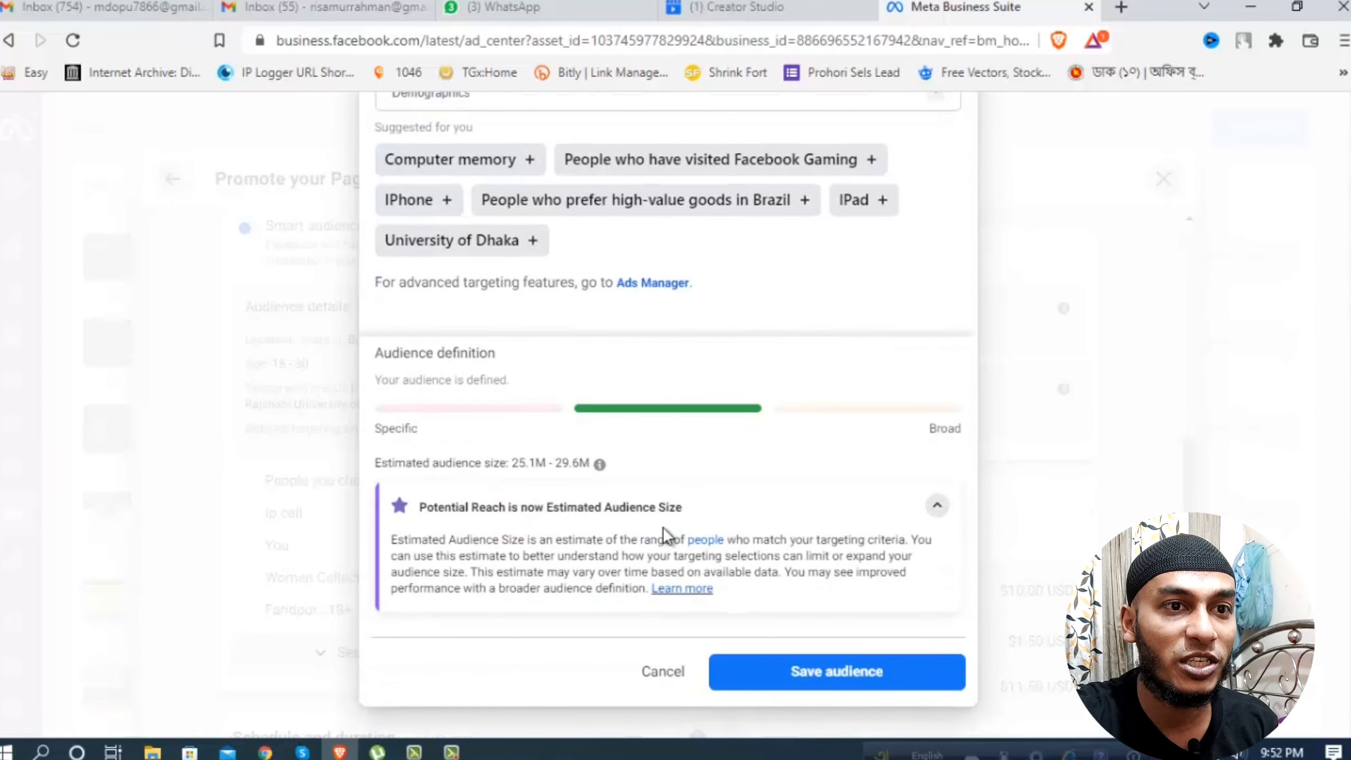
{"action": "left_click", "coordinate": [859, 681]}
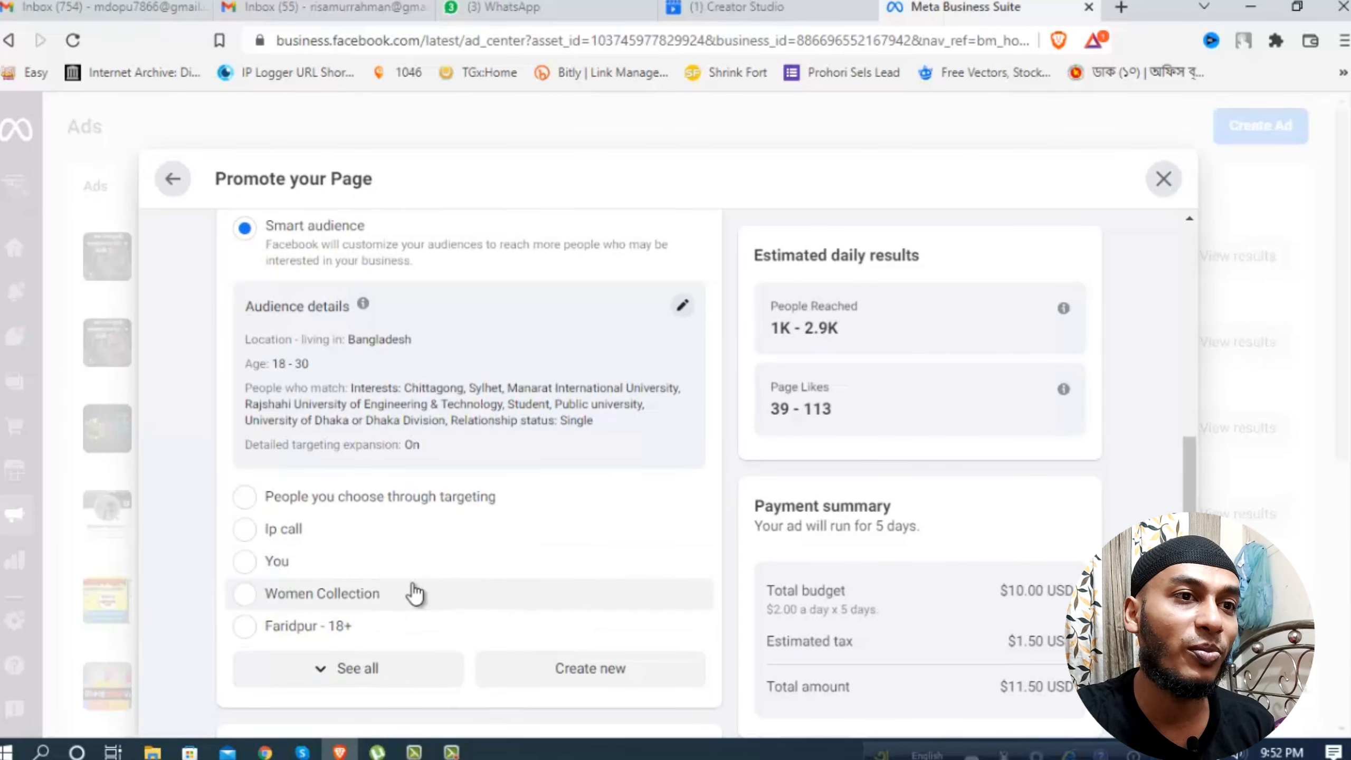
- Set the ad's duration to 4 days and its daily budget to $1.00
{"action": "scroll", "coordinate": [674, 519], "scroll_direction": "down", "scroll_amount": 6}
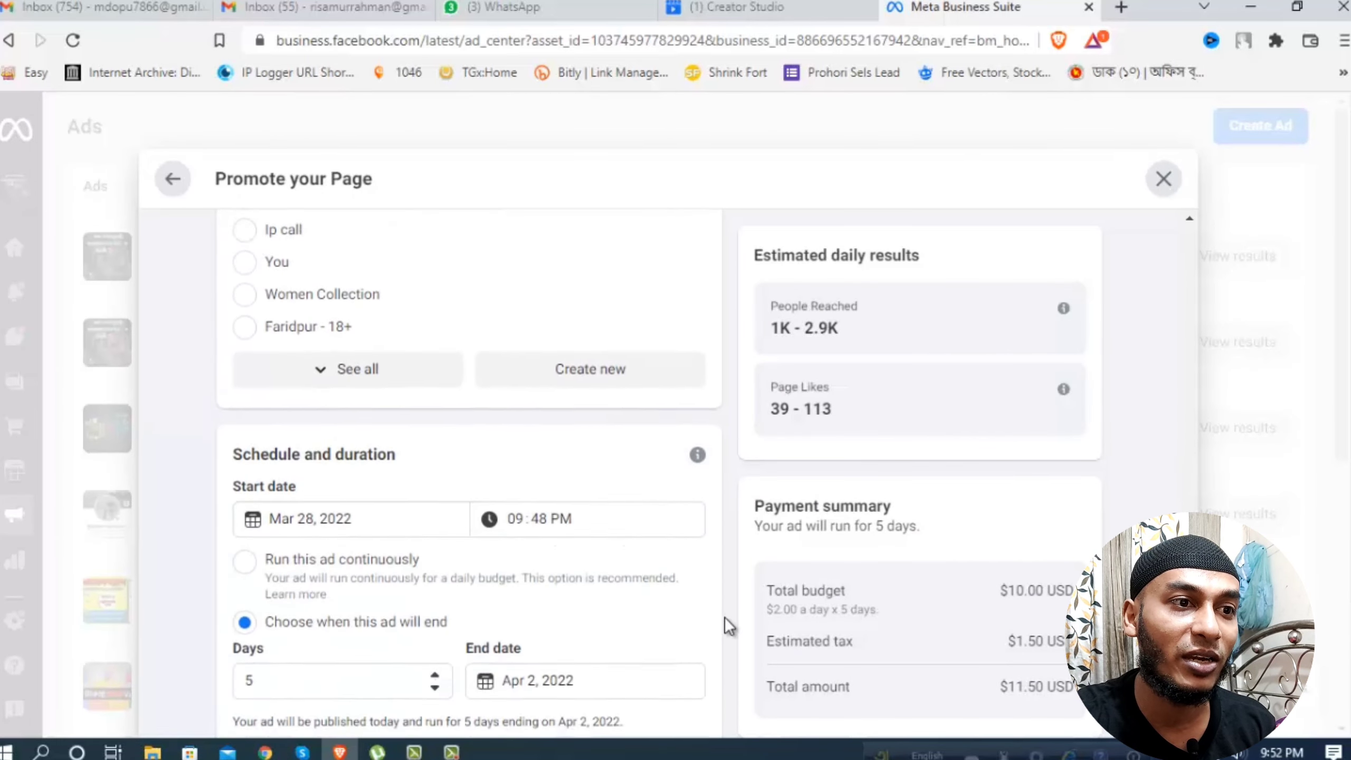
{"action": "scroll", "coordinate": [724, 631], "scroll_direction": "down", "scroll_amount": 1}
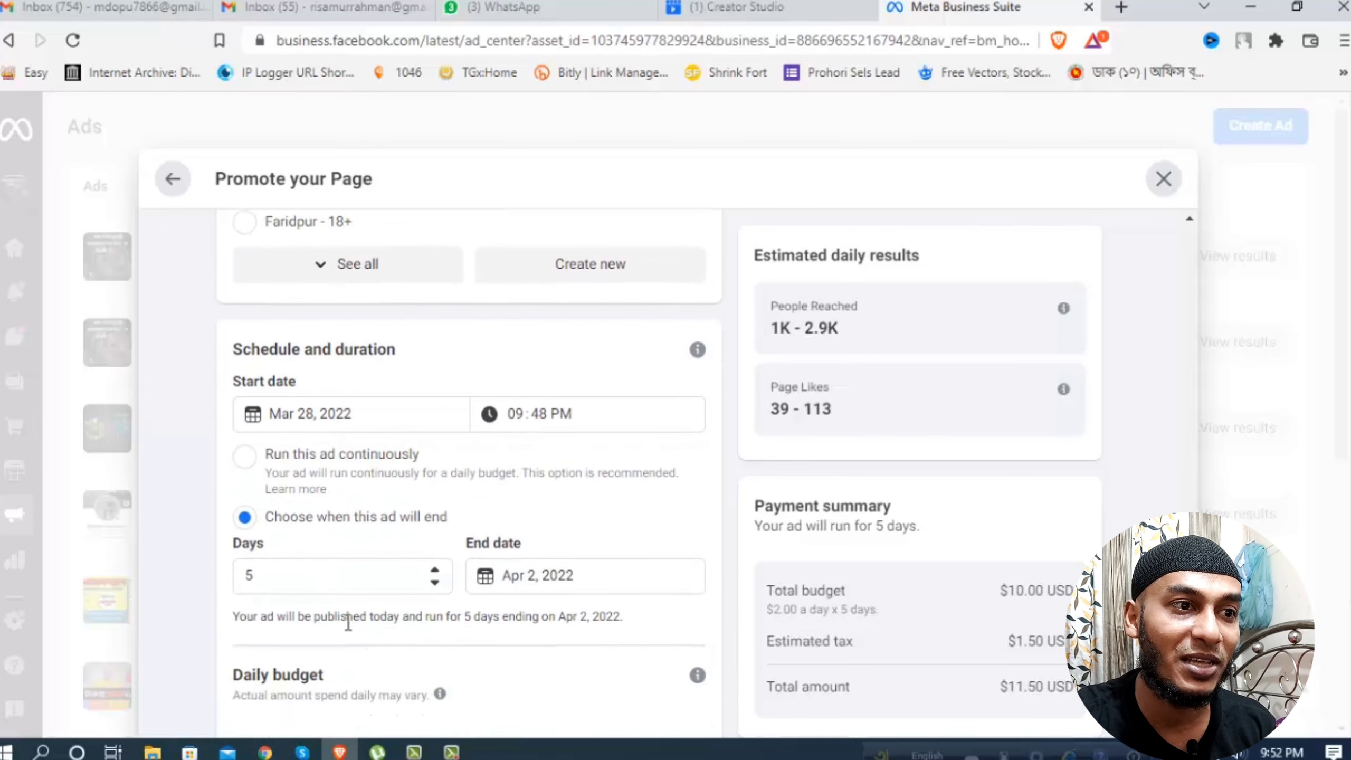
{"action": "left_click", "coordinate": [435, 583]}
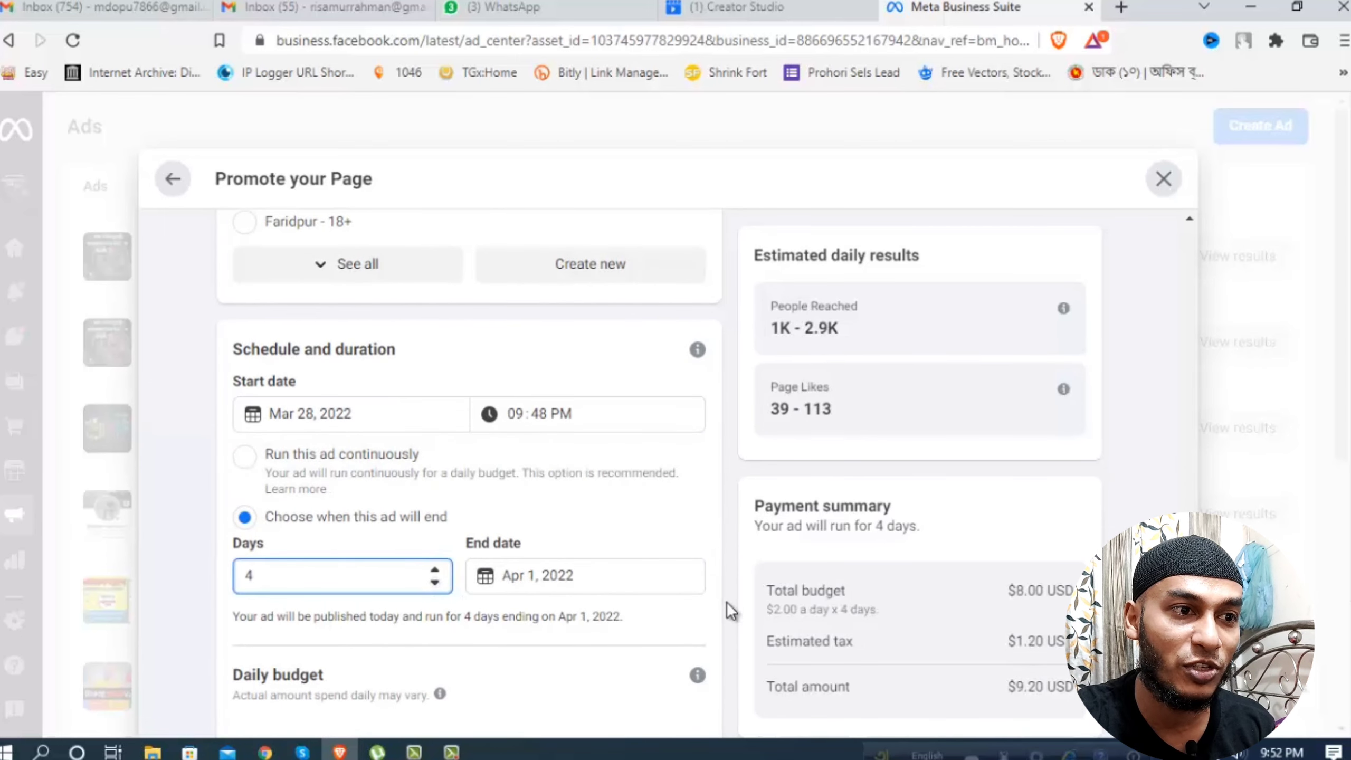
{"action": "scroll", "coordinate": [729, 615], "scroll_direction": "down", "scroll_amount": 5}
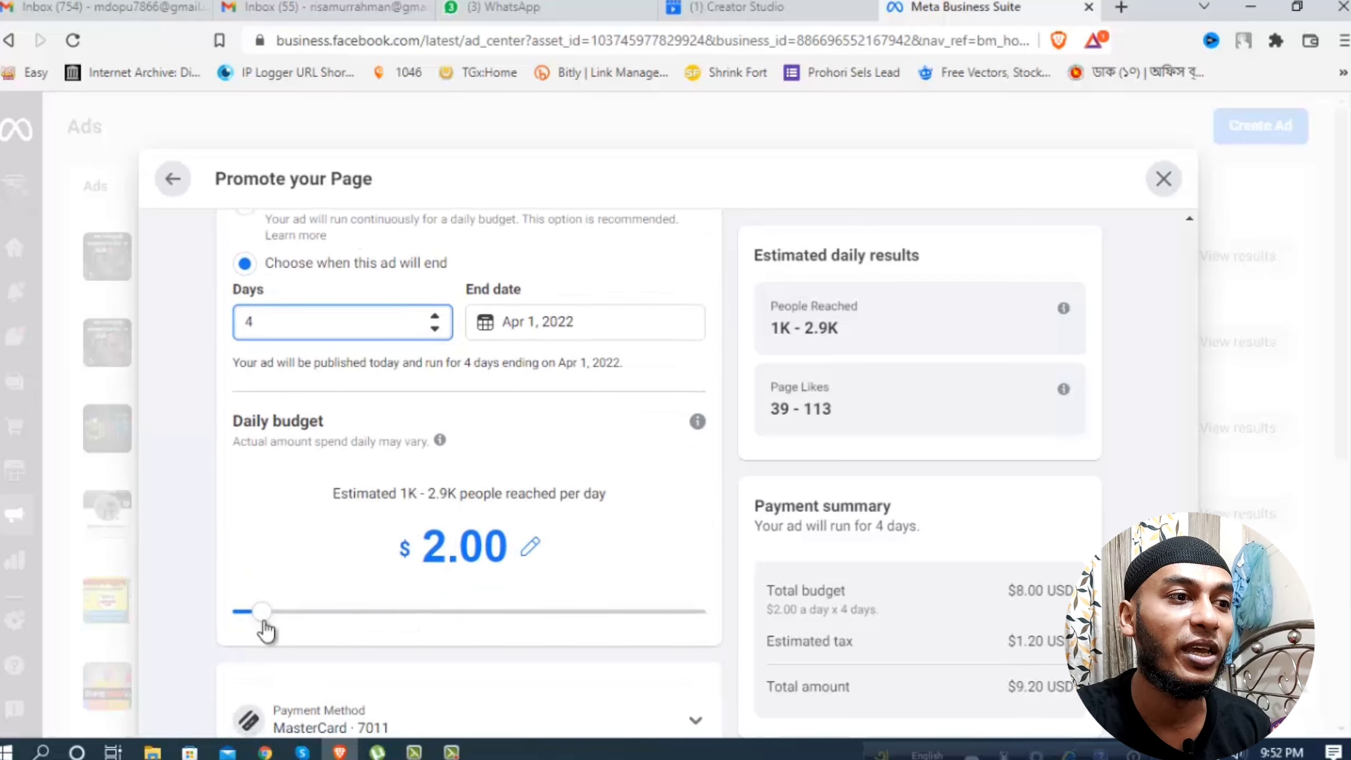
{"action": "left_click_drag", "start_coordinate": [266, 631], "coordinate": [242, 632]}
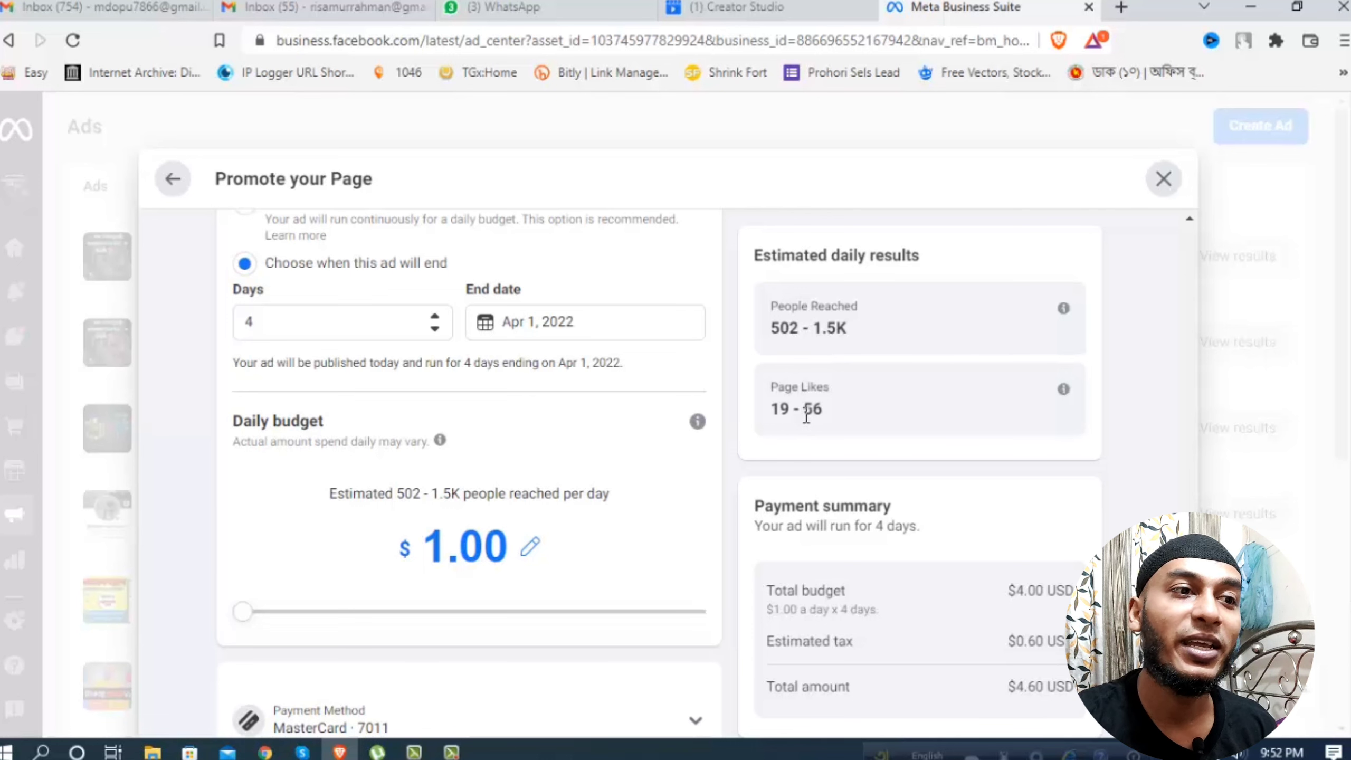
- Submit the Page promotion with the selected payment method and go to Ad Center
{"action": "scroll", "coordinate": [727, 551], "scroll_direction": "down", "scroll_amount": 3}
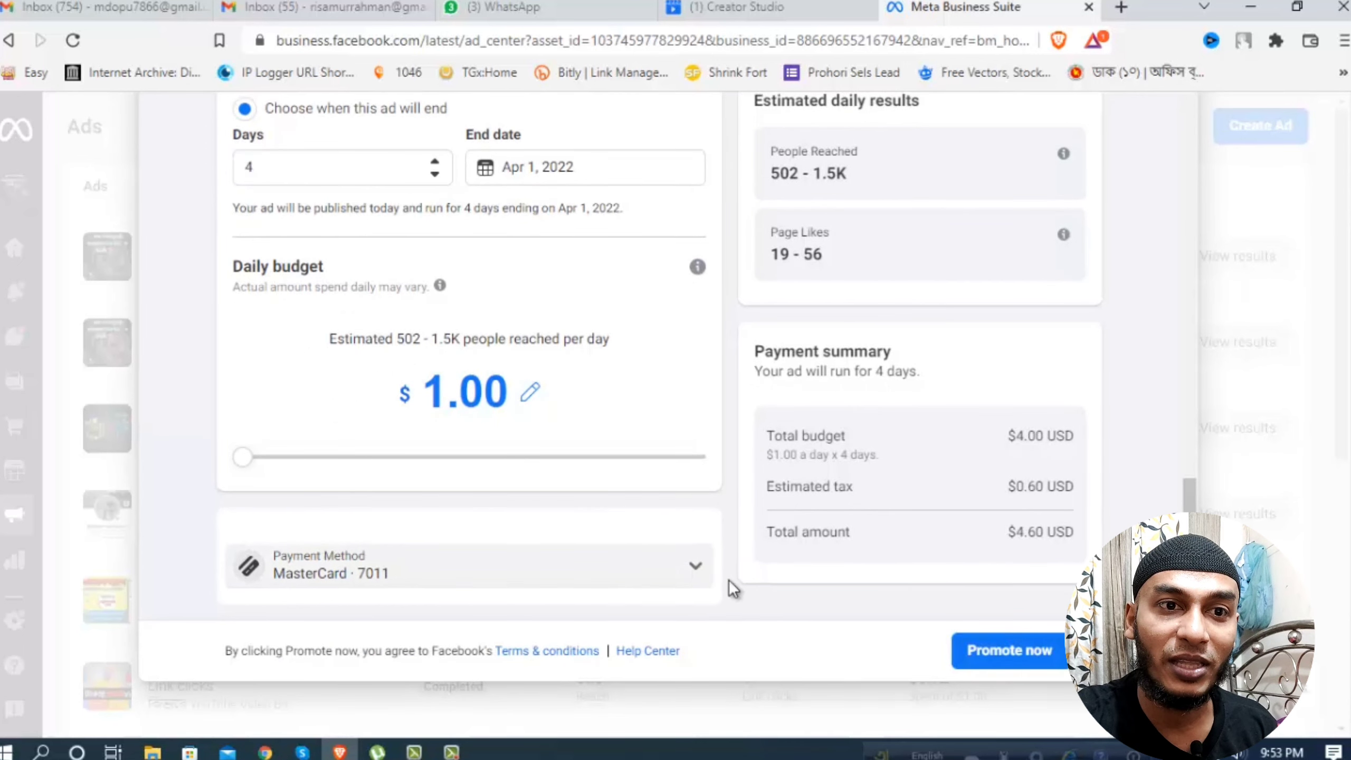
{"action": "left_click", "coordinate": [1004, 658]}
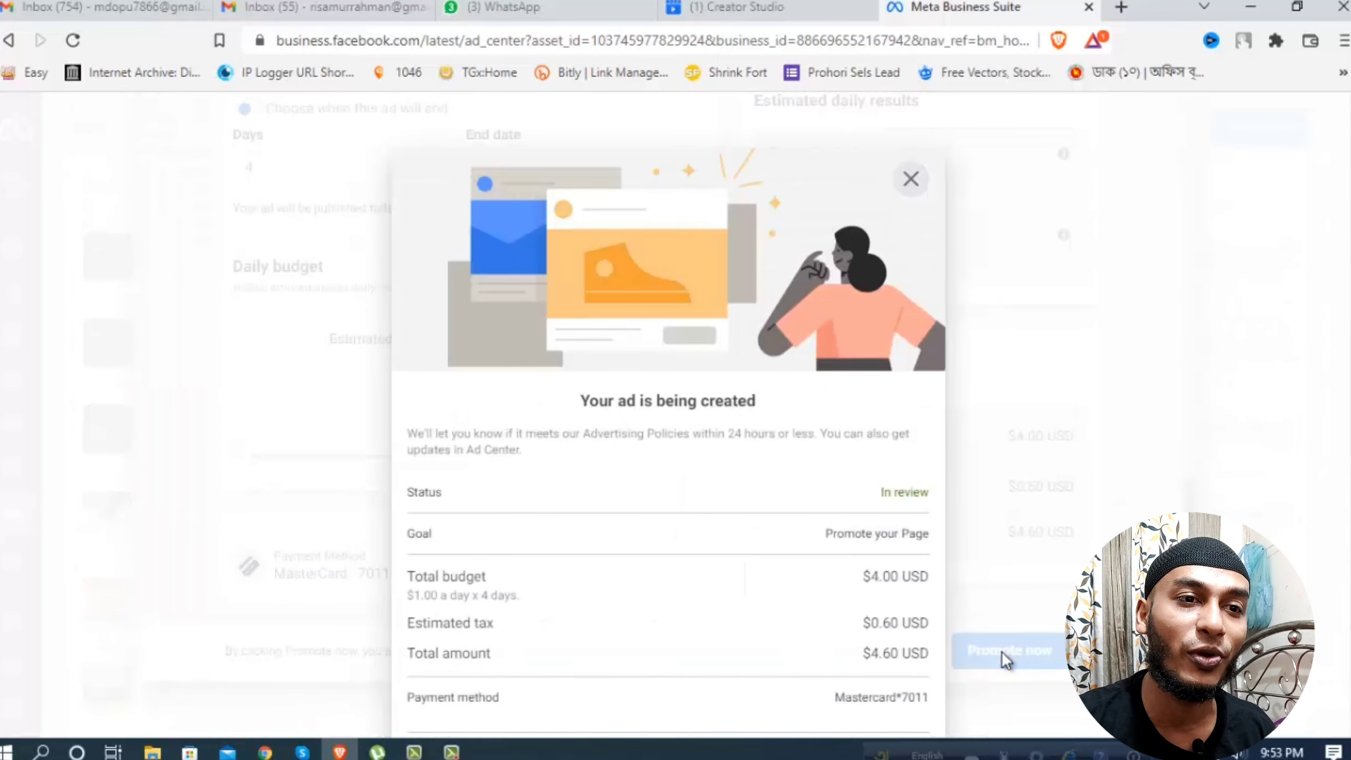
{"action": "scroll", "coordinate": [859, 573], "scroll_direction": "down", "scroll_amount": 2}
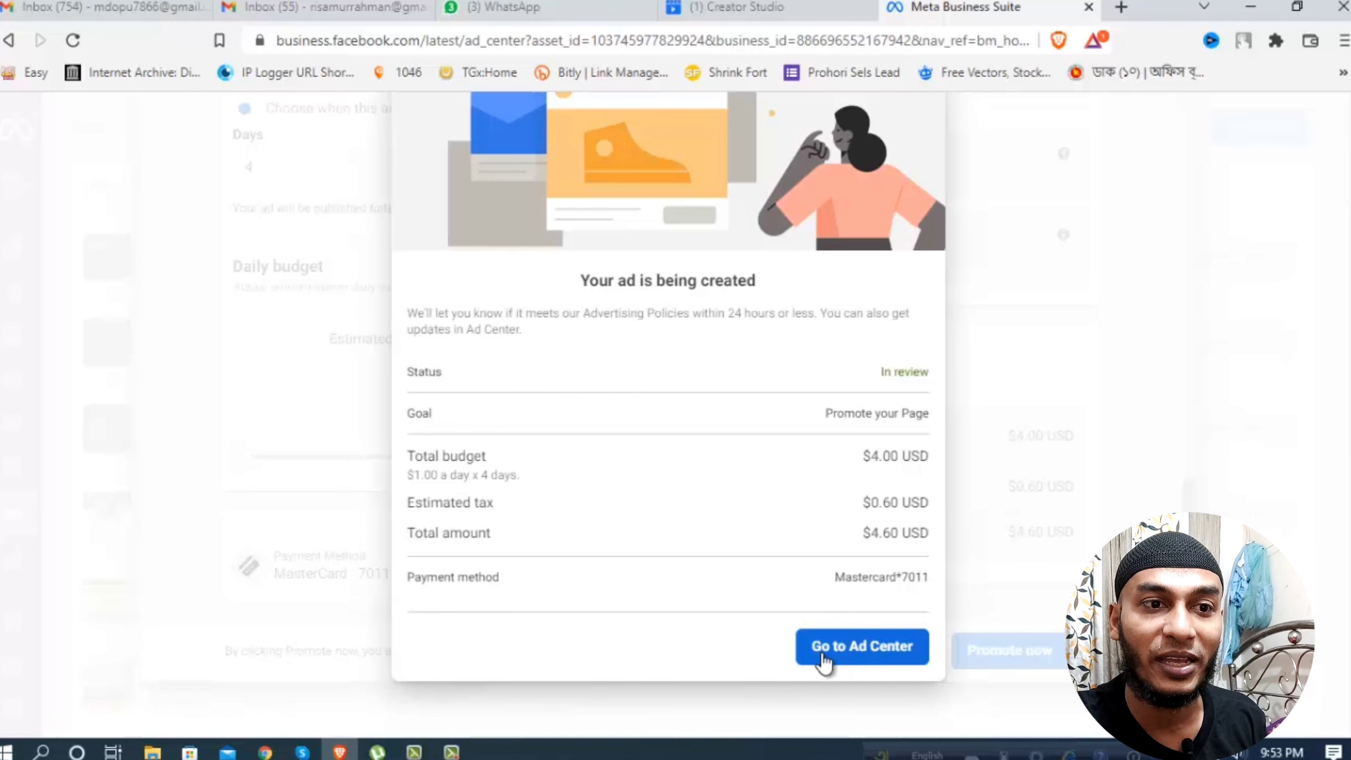
{"action": "left_click", "coordinate": [856, 655]}
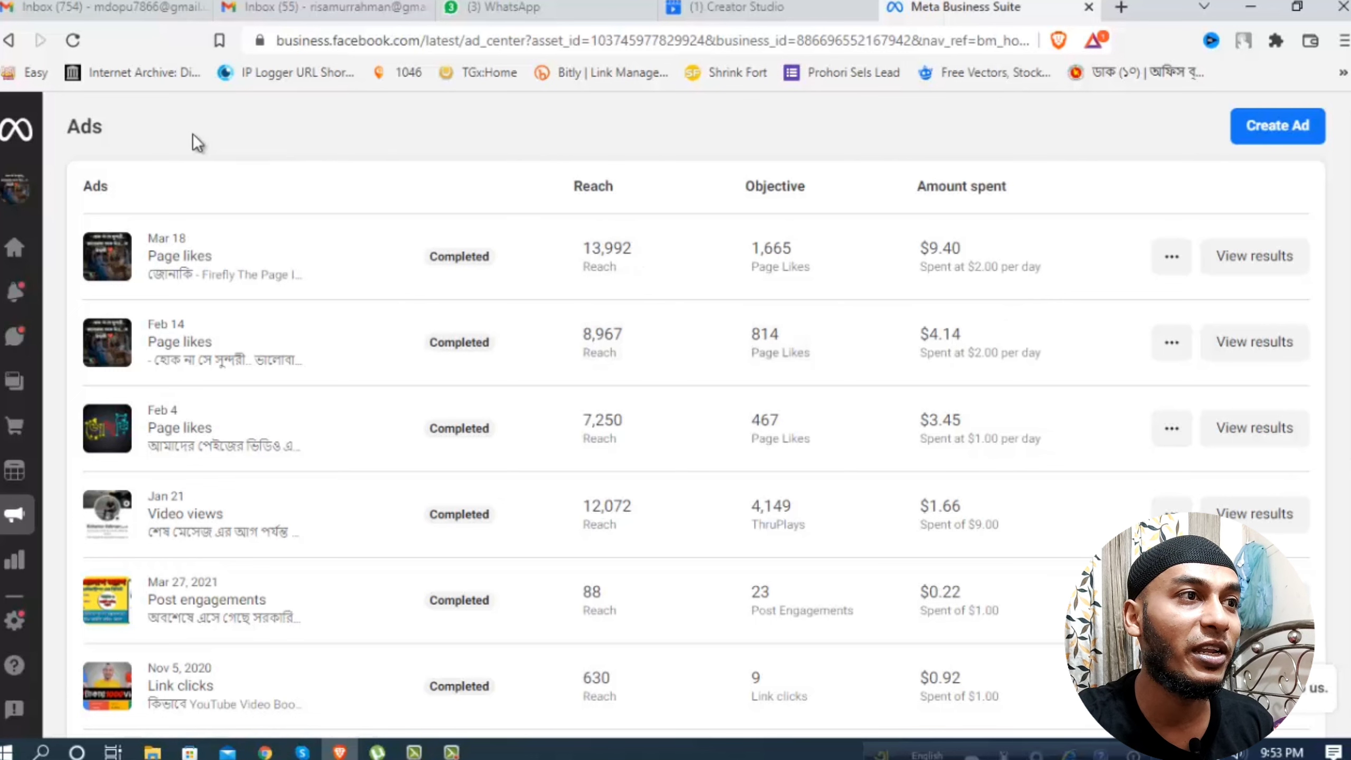
- Reload the Ads page to check the new ad's status
{"action": "left_click", "coordinate": [73, 41]}
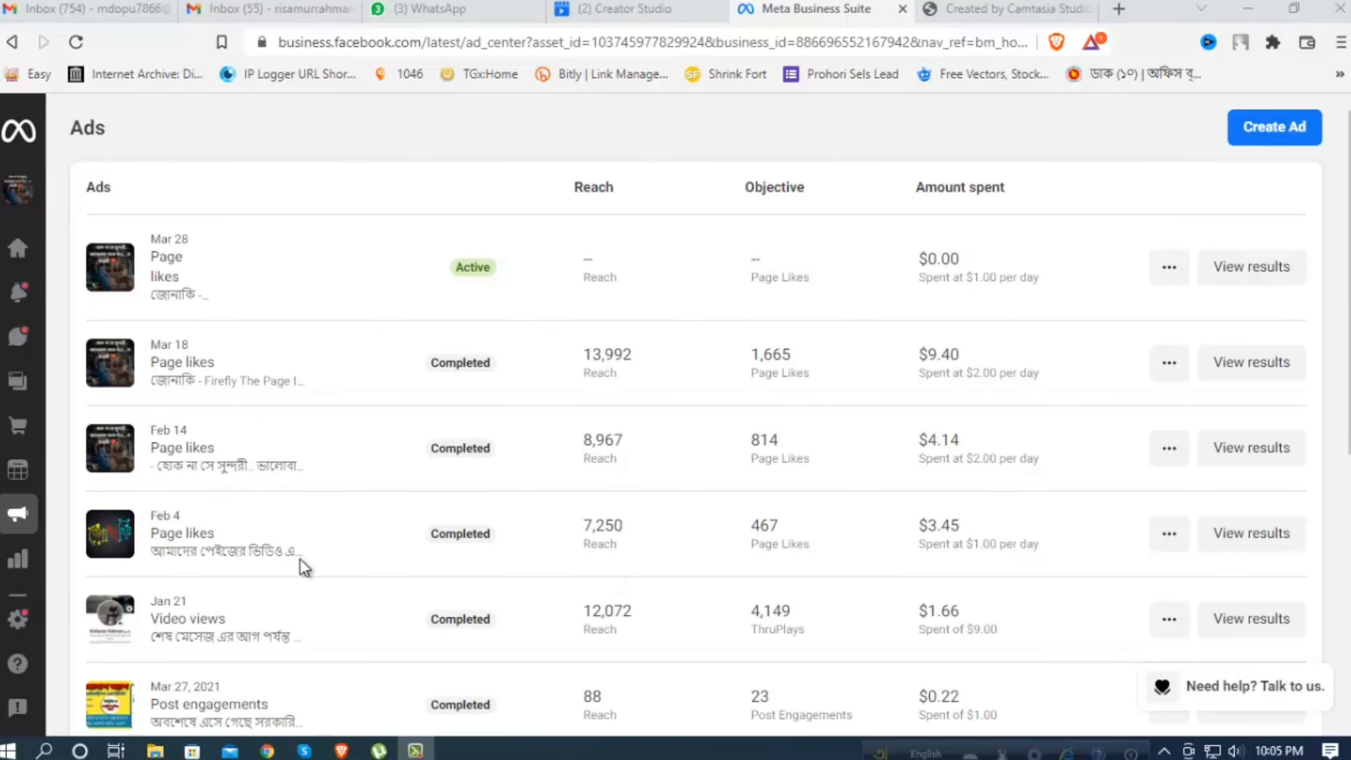
{"action": "left_click", "coordinate": [79, 42]}
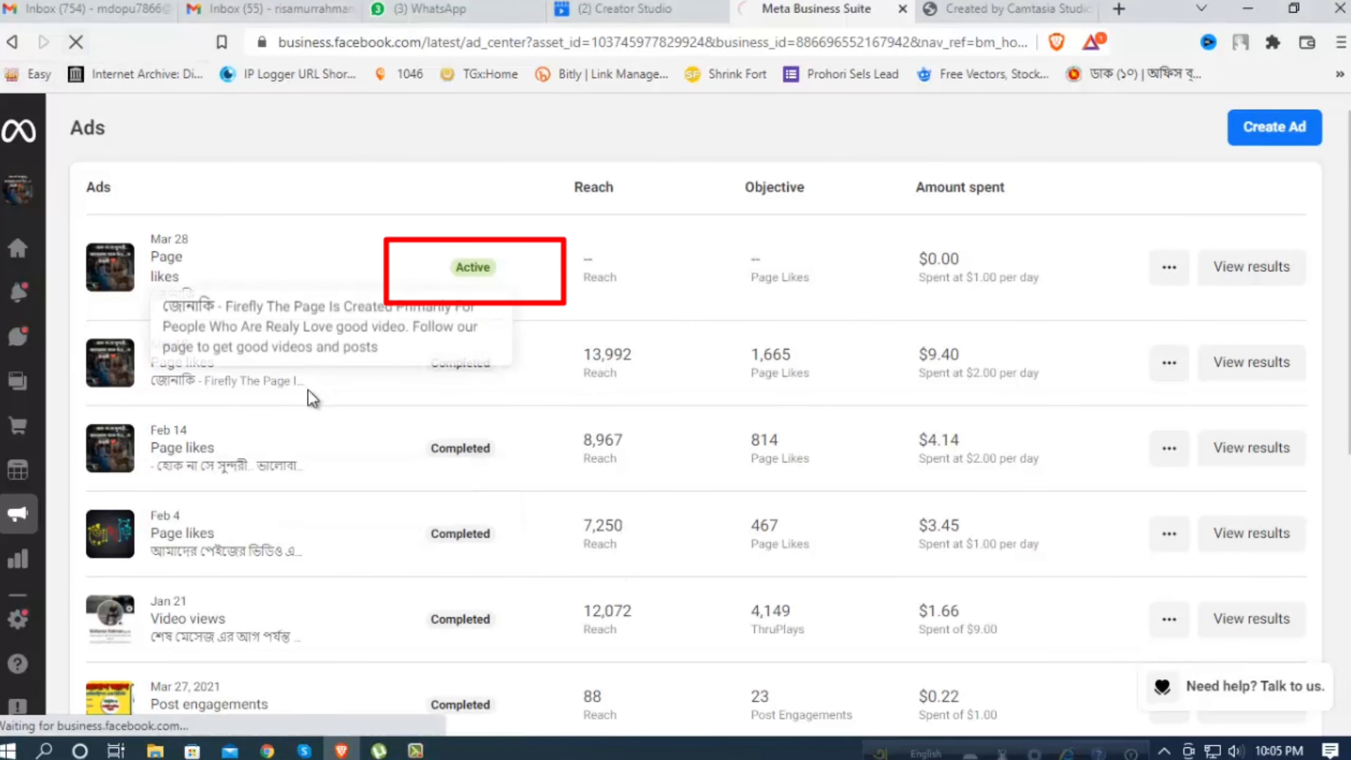